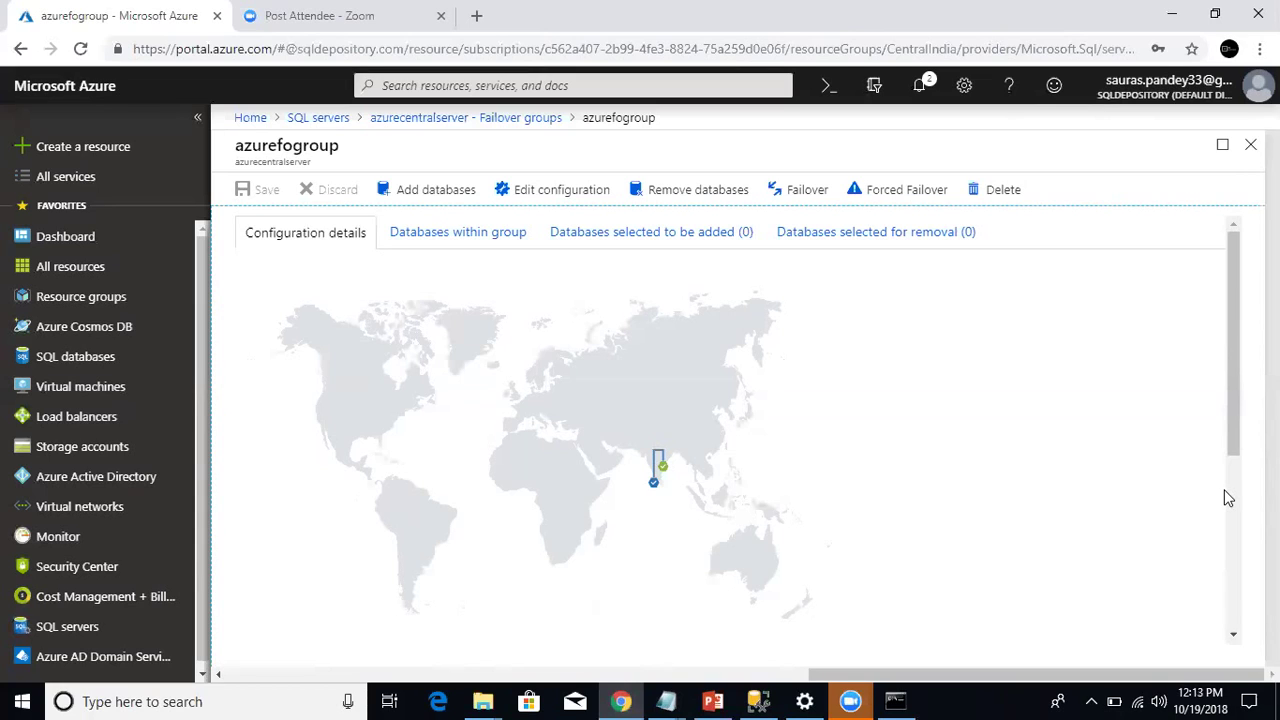
Step: Leave the azurefogroup failover group page and bring up the MS AZURE PowerPoint deck
{"action": "left_click", "coordinate": [712, 701]}
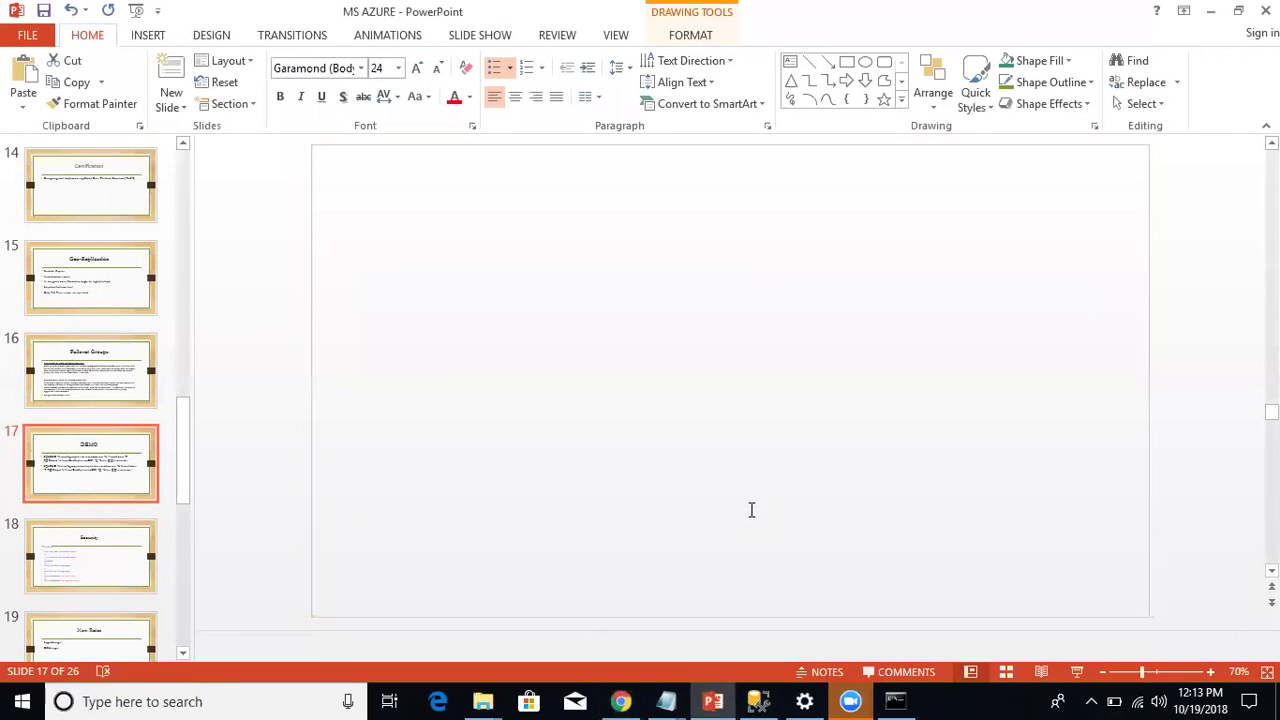
Step: On slide 18, Security, select the T-SQL login/user script, then return to Management Studio
{"action": "left_click", "coordinate": [121, 574]}
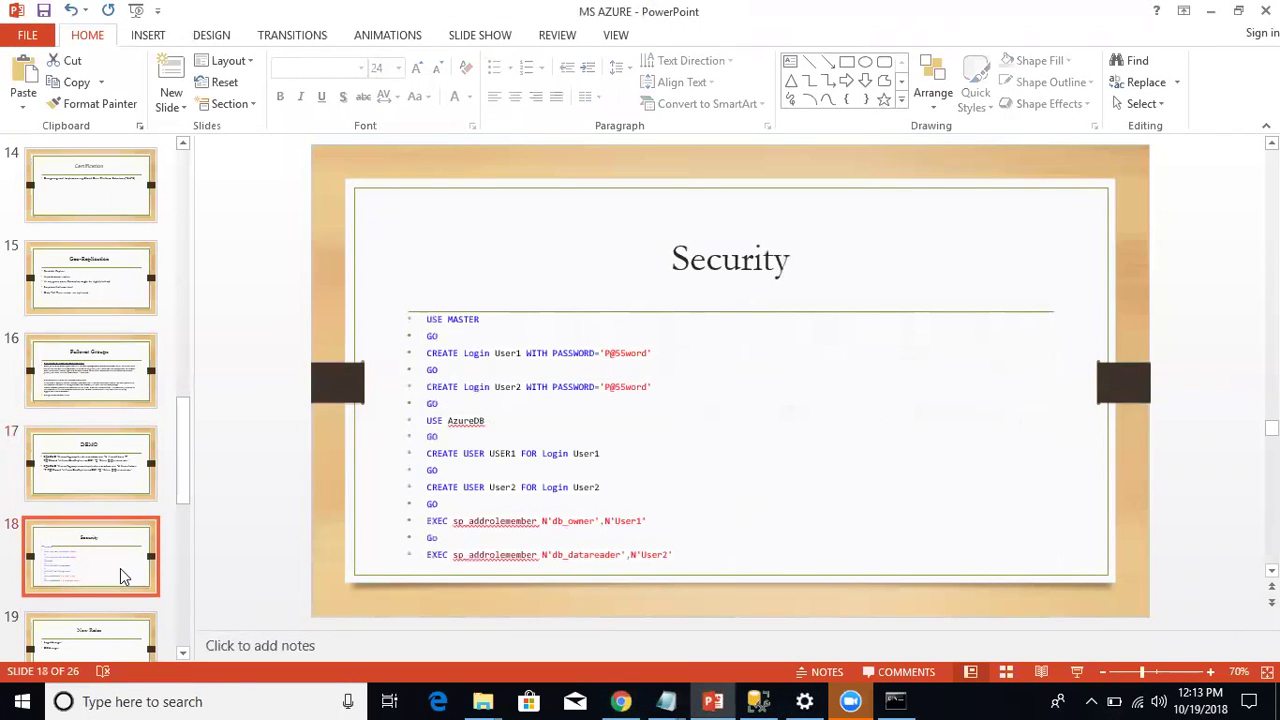
{"action": "left_click_drag", "start_coordinate": [678, 556], "coordinate": [714, 578]}
{"action": "key", "text": "ctrl+c"}
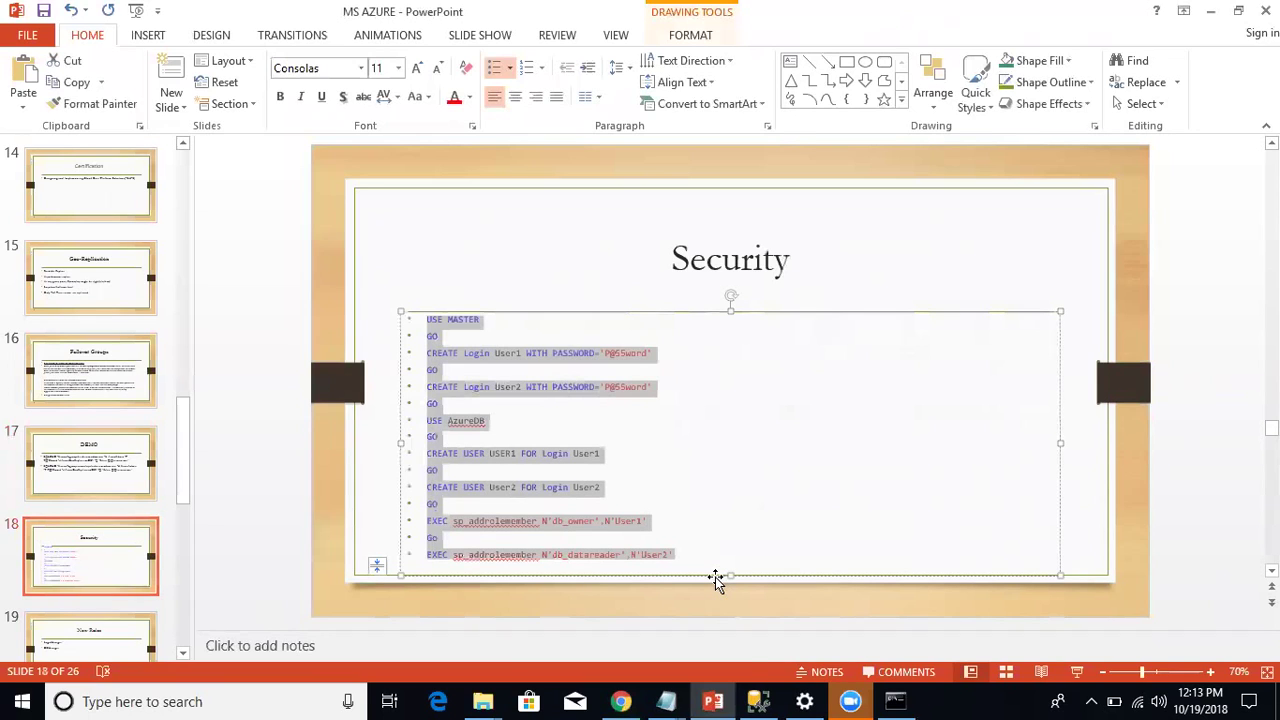
{"action": "left_click", "coordinate": [759, 700]}
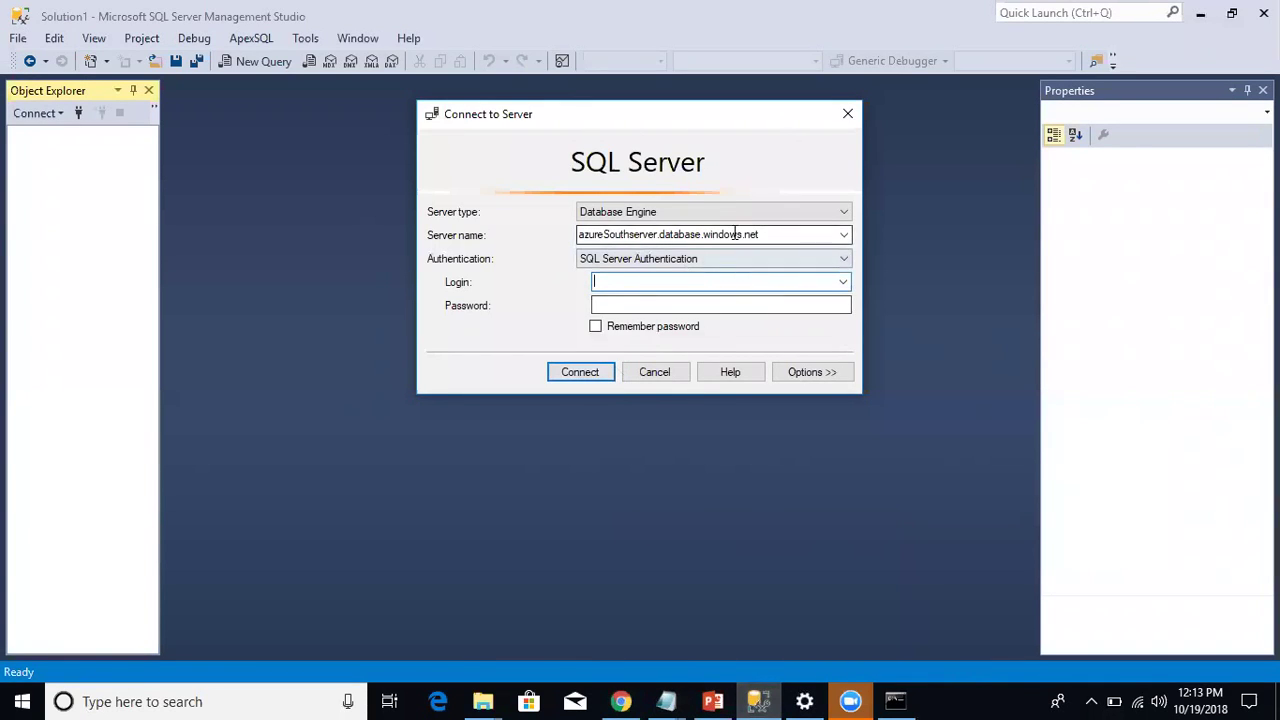
Step: Connect to azurecentralserver.database.windows.net with SQL Server authentication as AzureAdmin and its password
{"action": "left_click", "coordinate": [632, 234]}
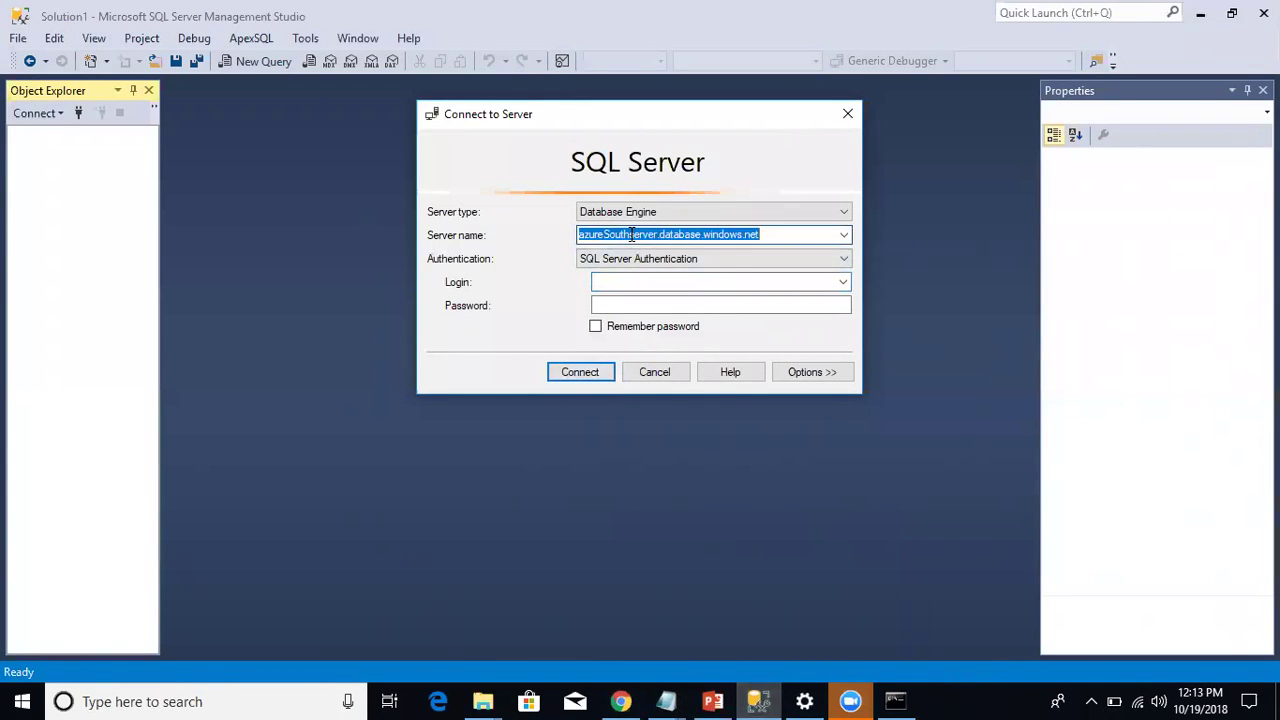
{"action": "left_click", "coordinate": [632, 234]}
{"action": "key", "text": "BackSpace"}
{"action": "key", "text": "BackSpace"}
{"action": "key", "text": "BackSpace"}
{"action": "key", "text": "BackSpace"}
{"action": "key", "text": "BackSpace"}
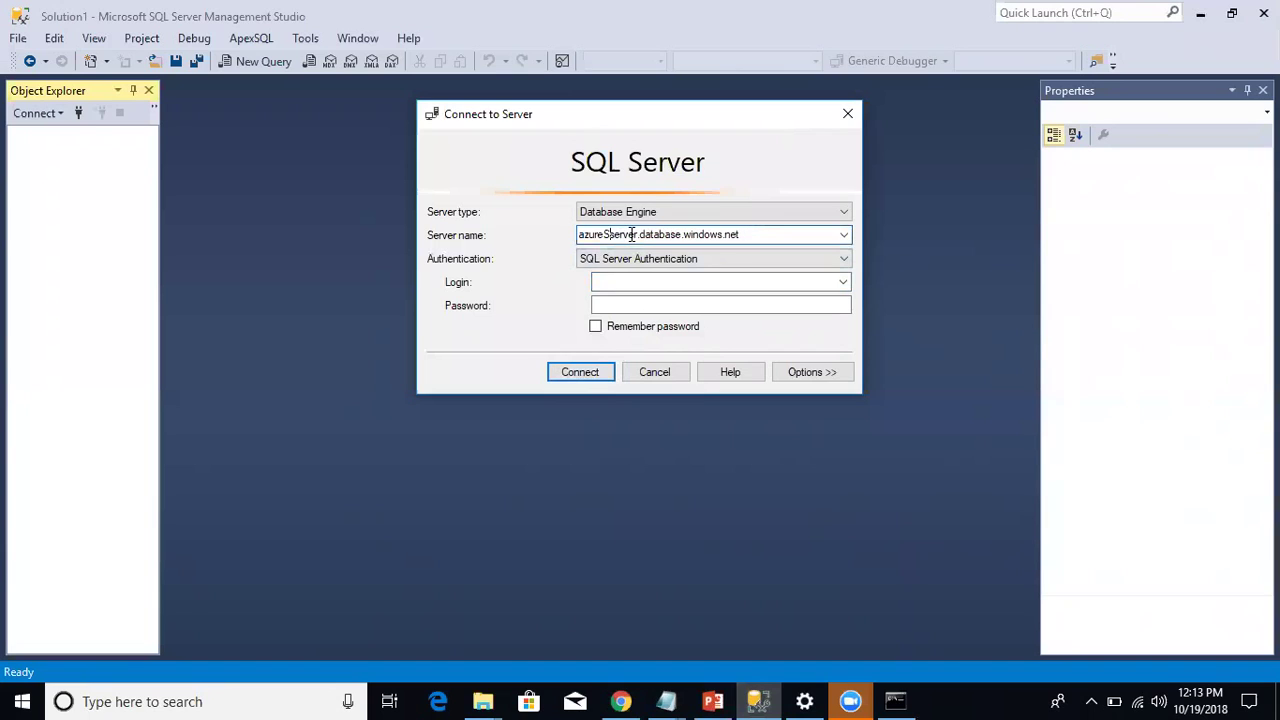
{"action": "type", "text": "central"}
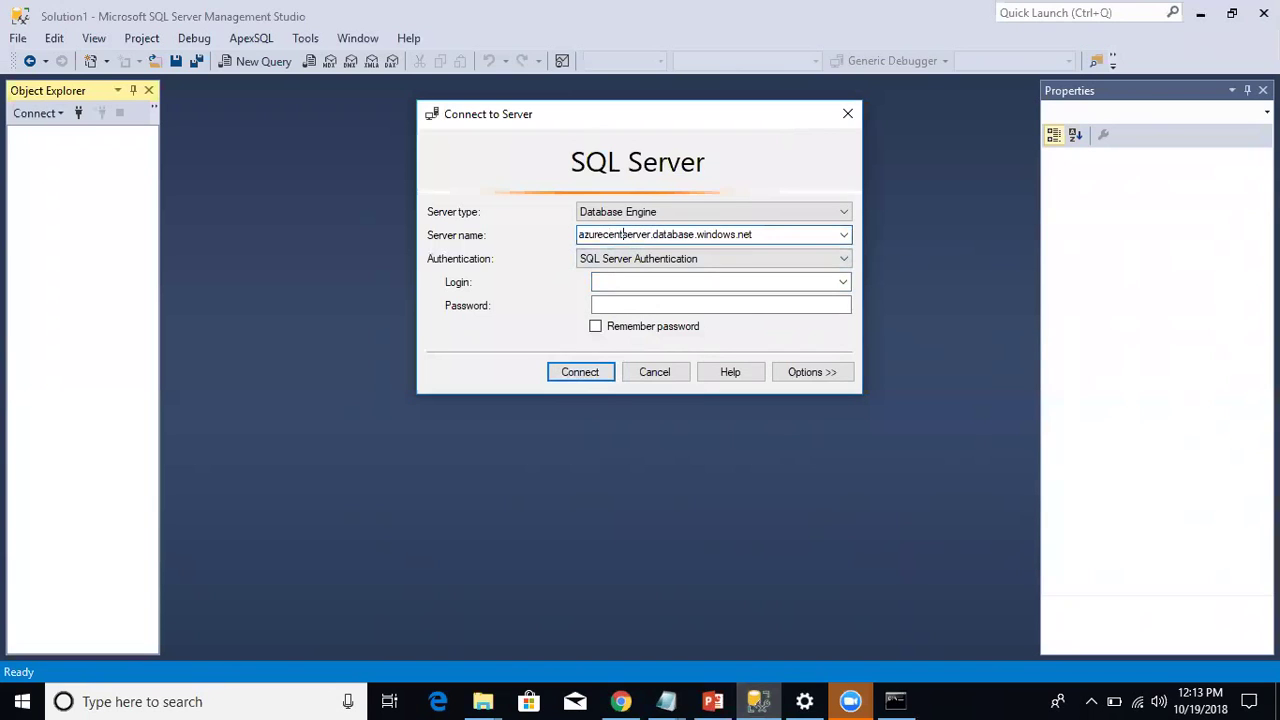
{"action": "type", "text": "l"}
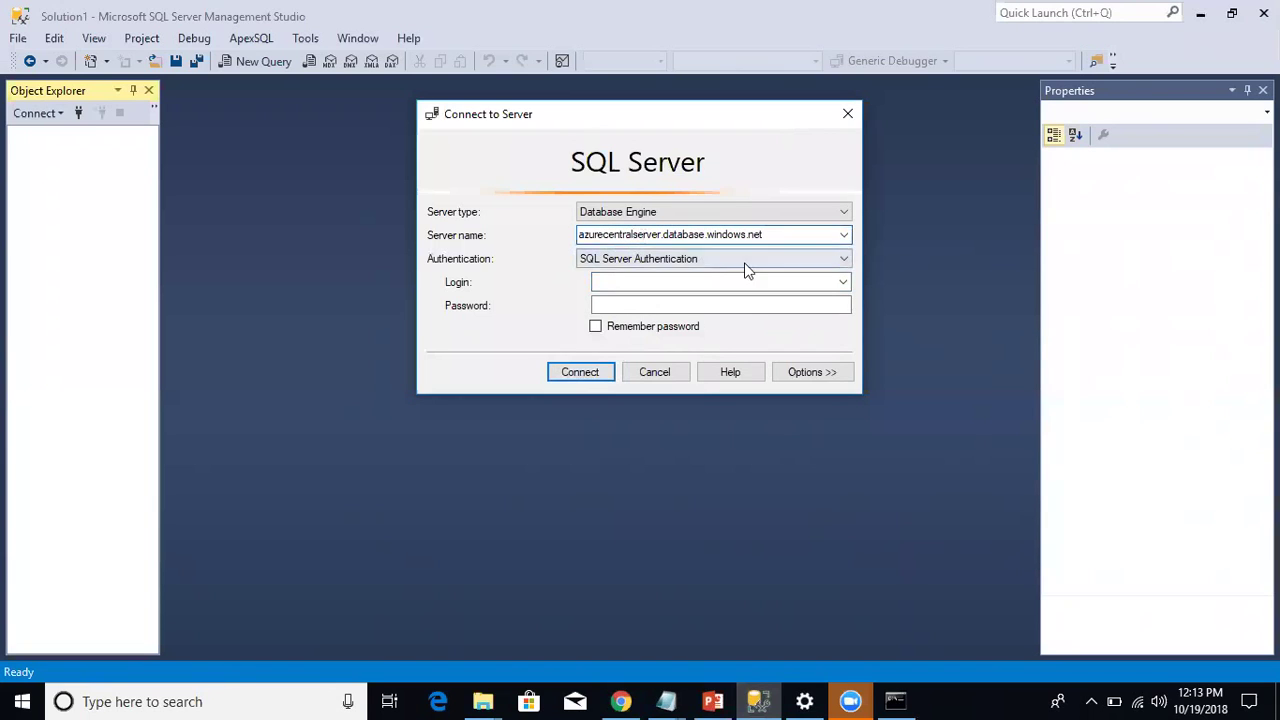
{"action": "left_click", "coordinate": [717, 284]}
{"action": "type", "text": "A"}
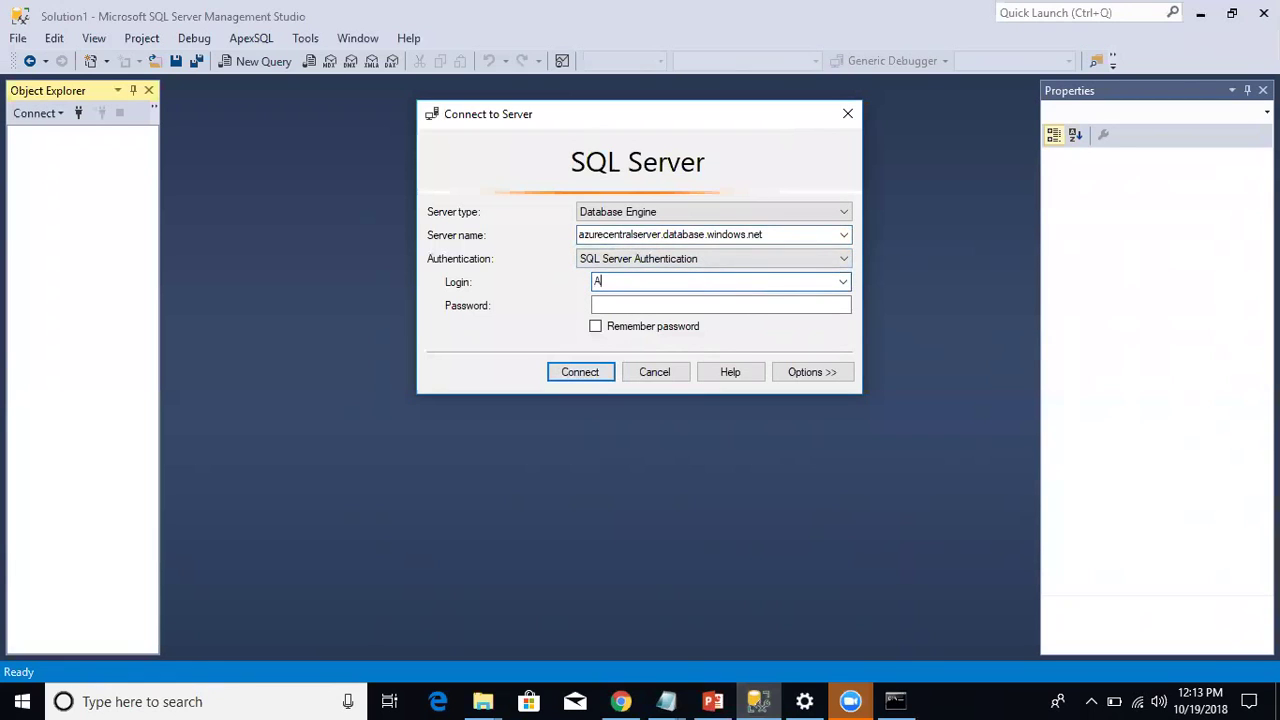
{"action": "type", "text": "zureAdmin"}
{"action": "key", "text": "Tab"}
{"action": "type", "text": "********"}
{"action": "key", "text": "Return"}
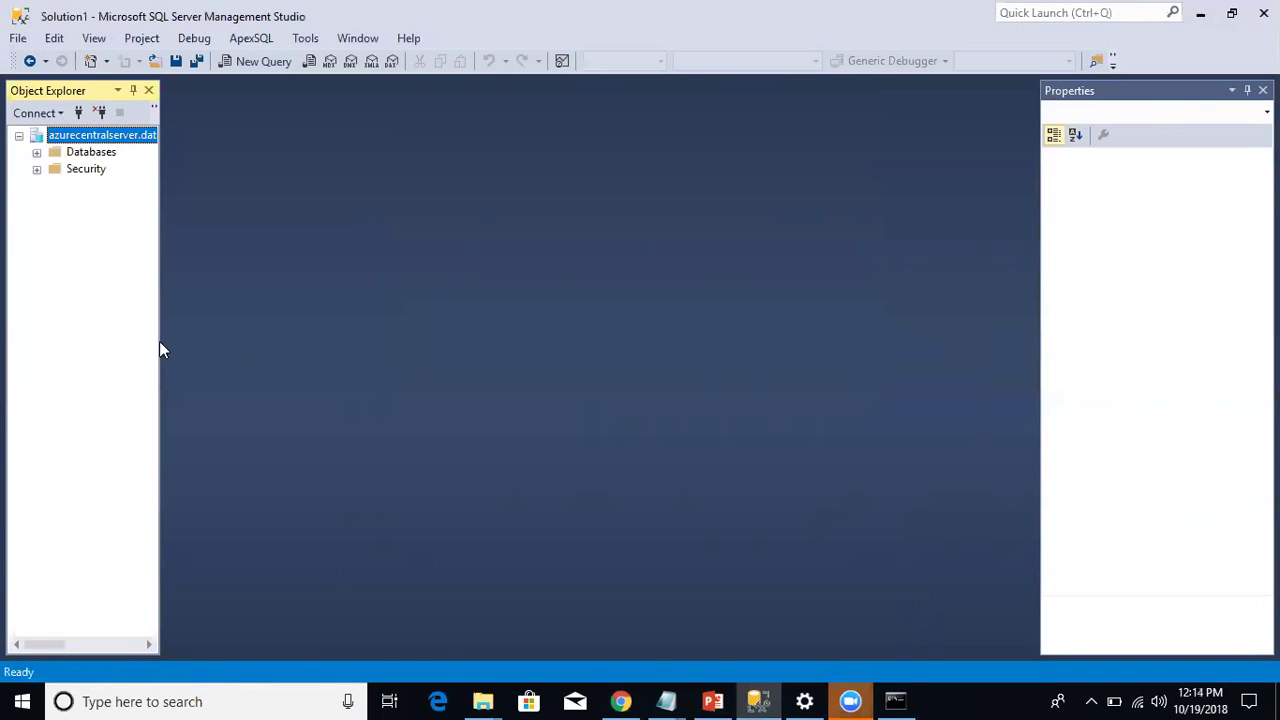
Step: Paste the security script into a new master query and run its first five login-creation lines
{"action": "left_click", "coordinate": [248, 62]}
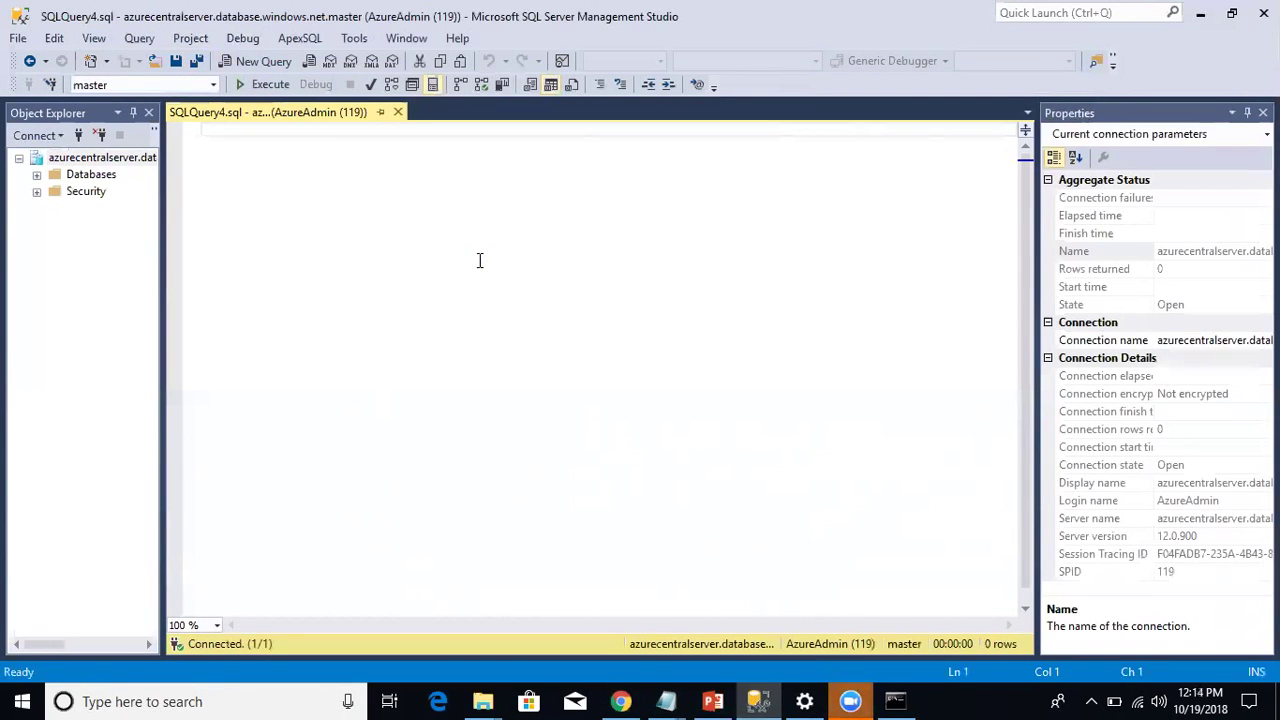
{"action": "key", "text": "ctrl+v"}
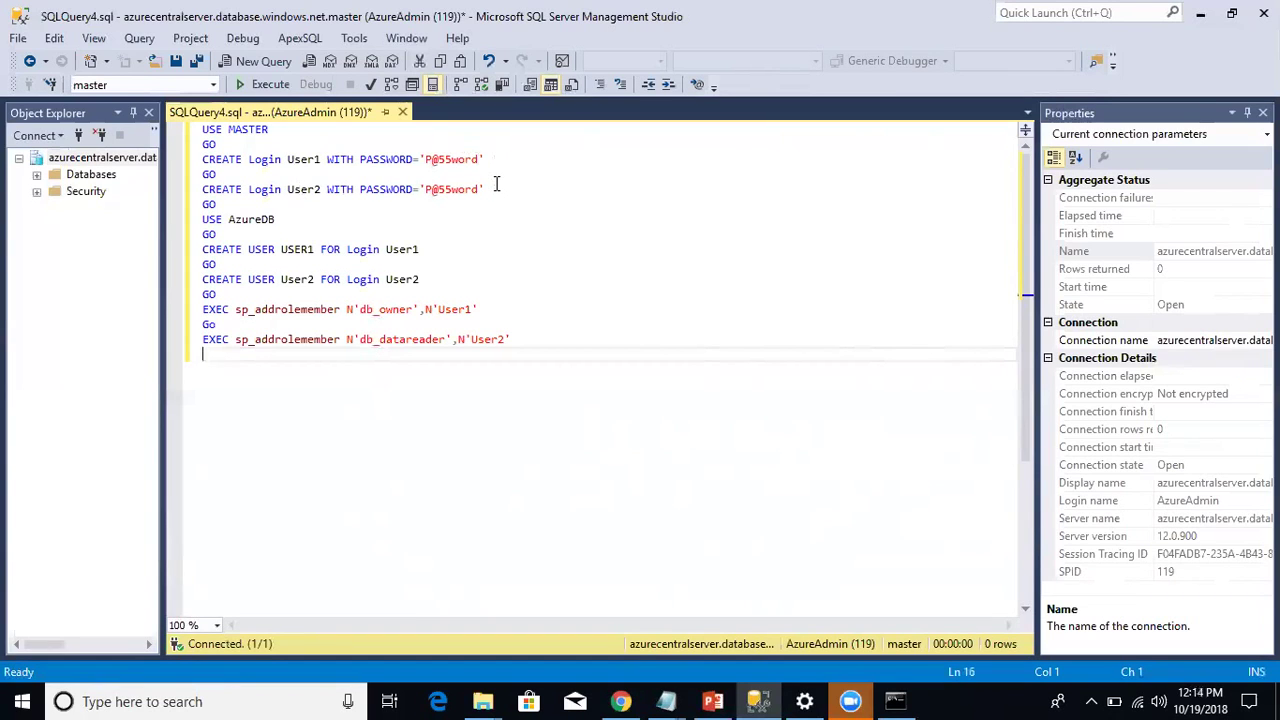
{"action": "left_click_drag", "start_coordinate": [486, 189], "coordinate": [182, 88]}
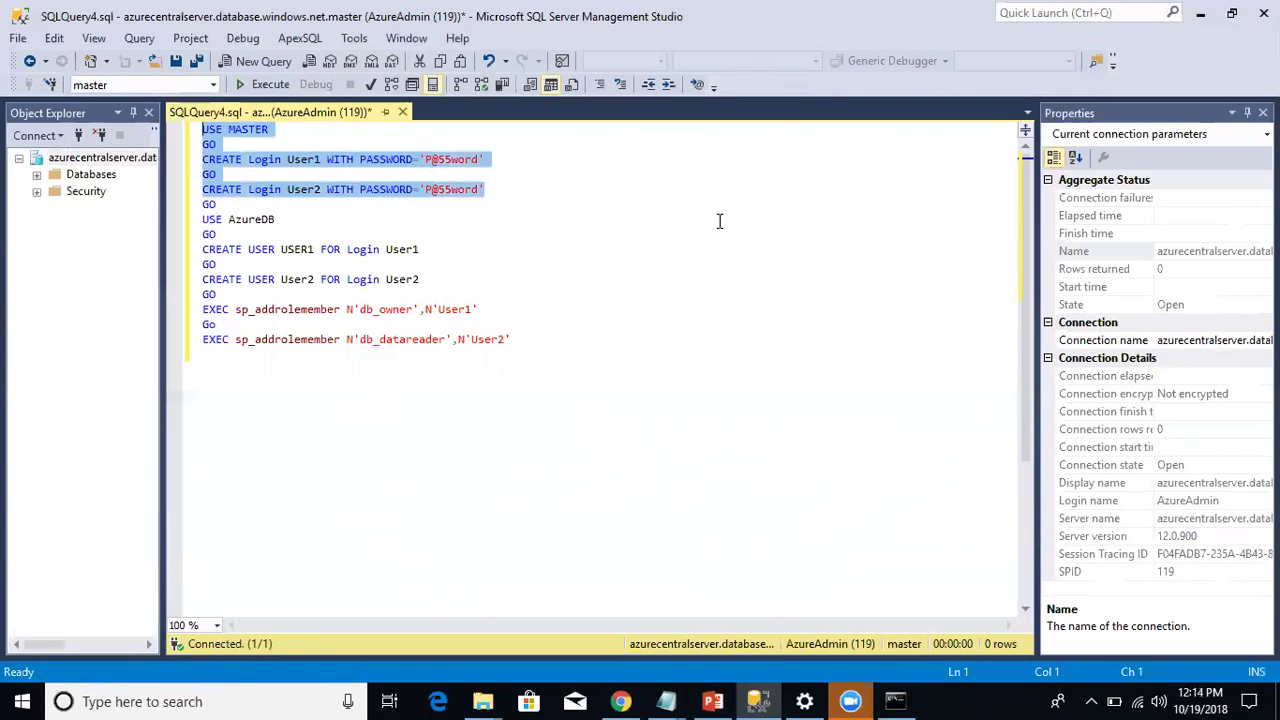
{"action": "left_click", "coordinate": [280, 86]}
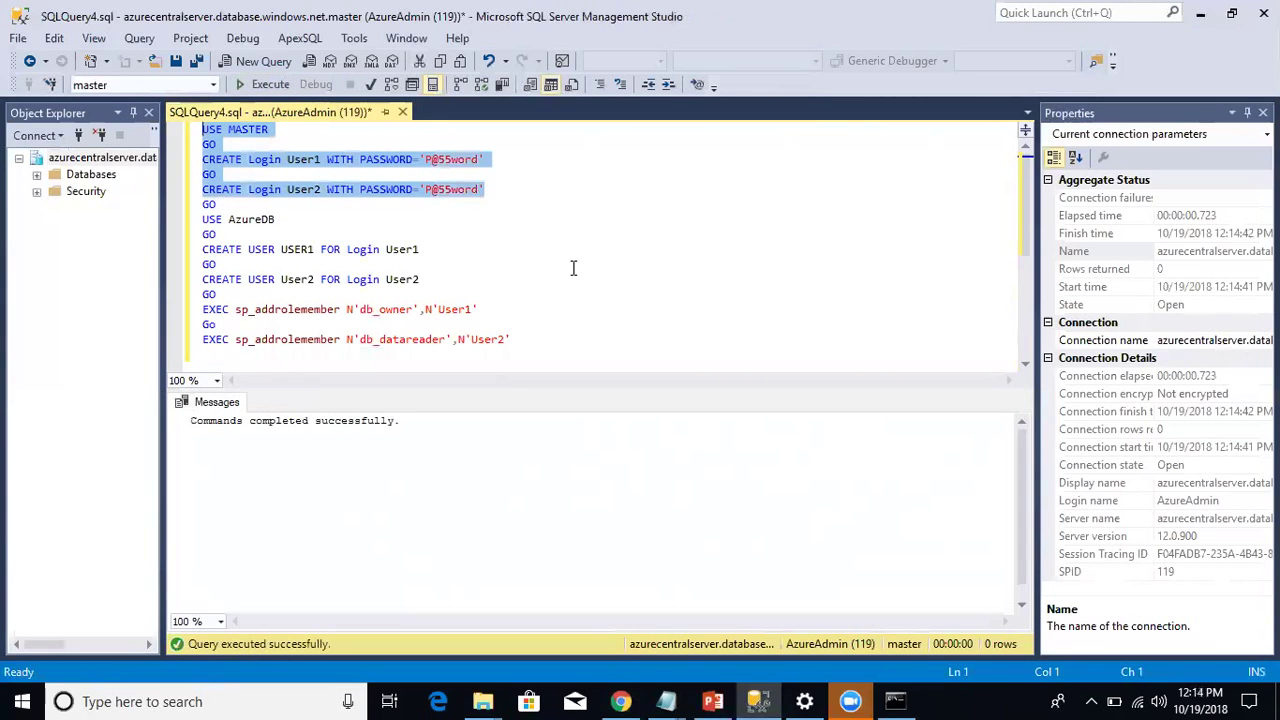
Step: Expand the server's Databases list in Object Explorer and select AzureCentralDB
{"action": "left_click", "coordinate": [37, 174]}
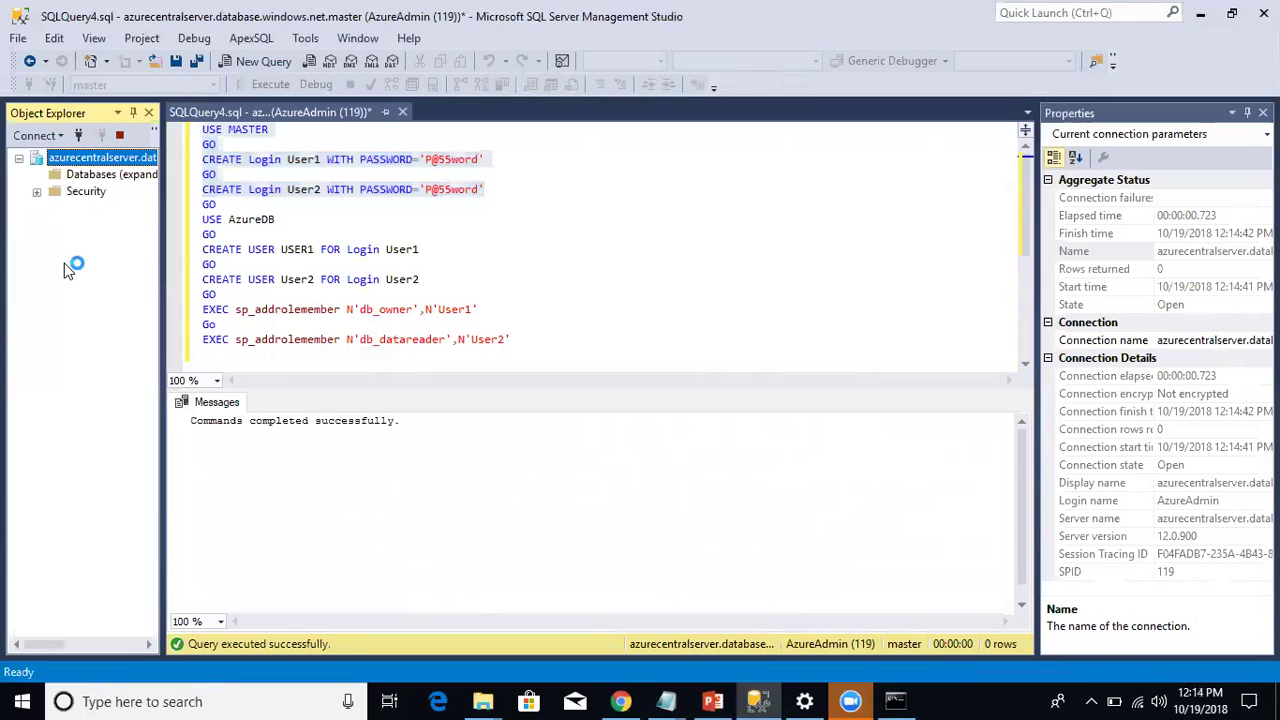
{"action": "left_click", "coordinate": [104, 209]}
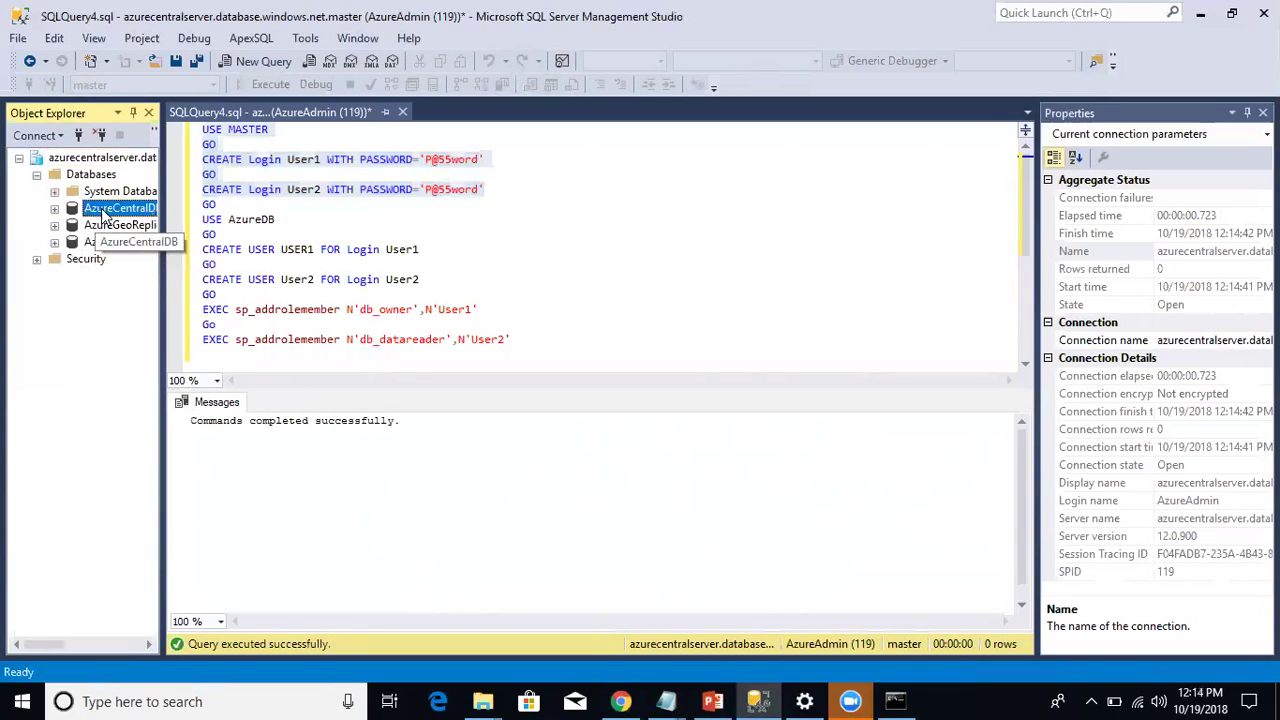
{"action": "left_click", "coordinate": [103, 211]}
{"action": "key", "text": "Escape"}
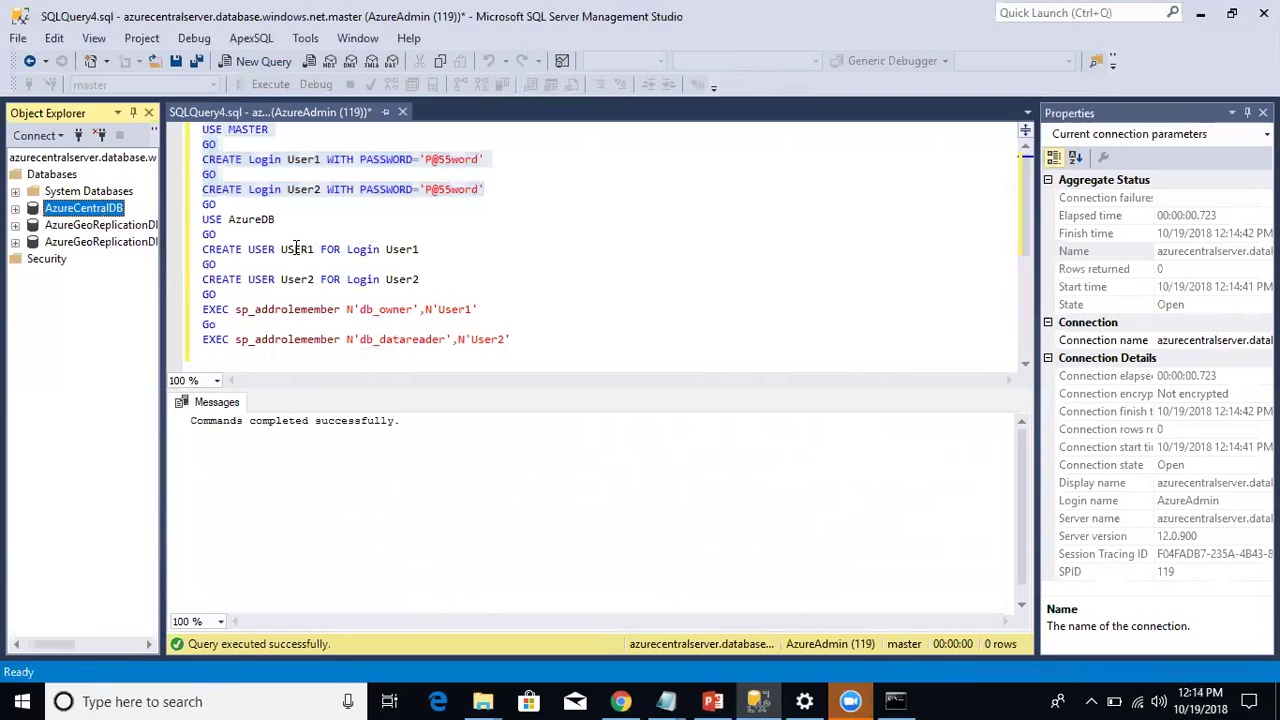
{"action": "left_click", "coordinate": [315, 205]}
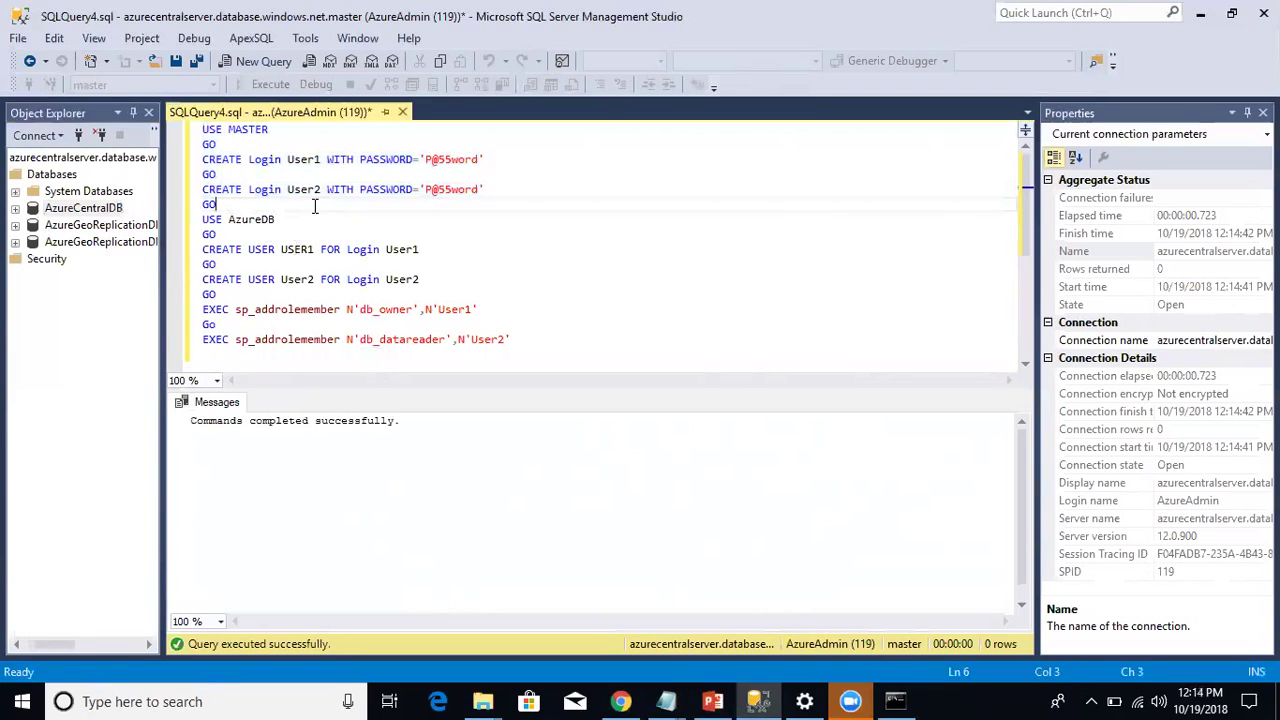
Step: Try connecting as User1, which fails with error 916 for lack of master access
{"action": "left_click", "coordinate": [80, 138]}
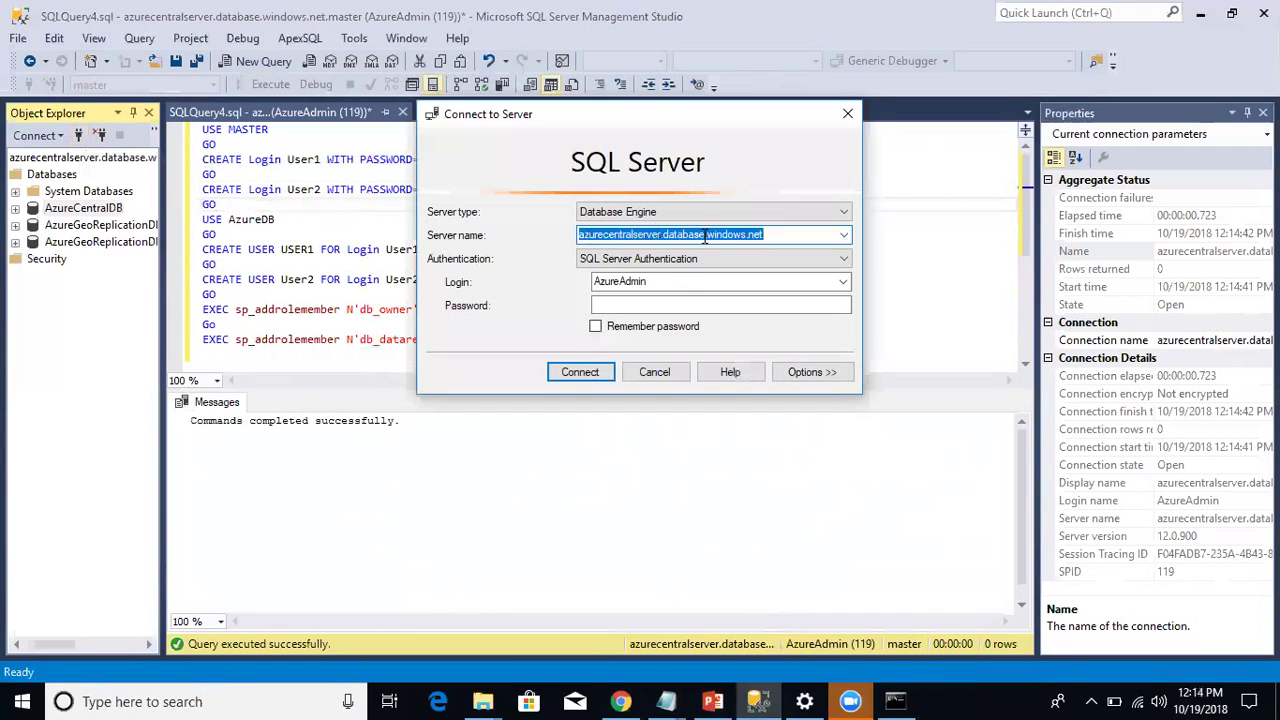
{"action": "left_click", "coordinate": [682, 276]}
{"action": "type", "text": "User1"}
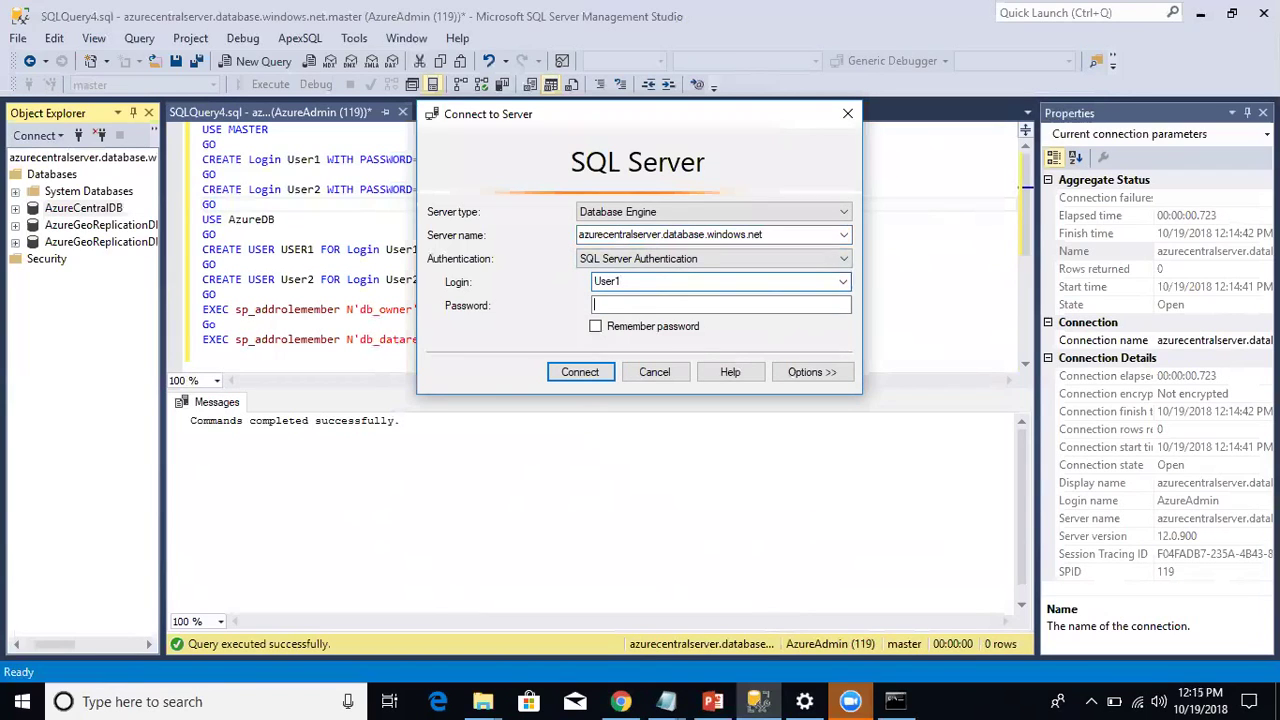
{"action": "type", "text": "********"}
{"action": "key", "text": "Return"}
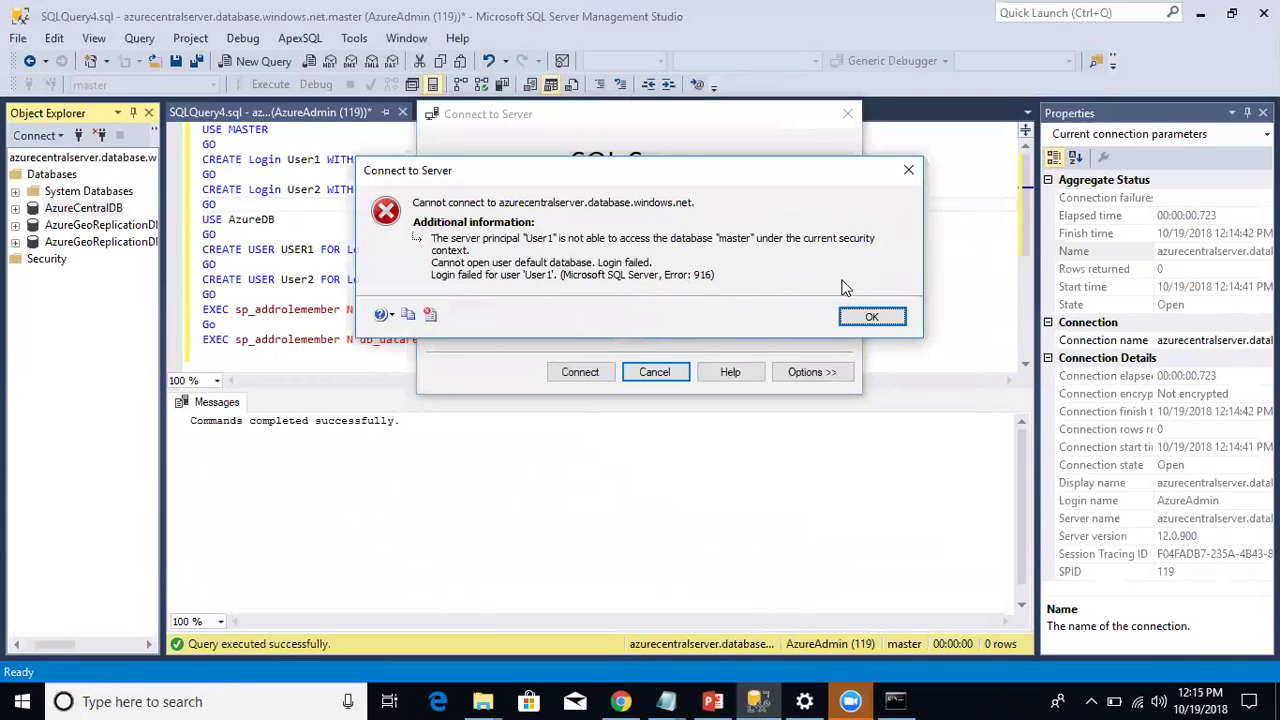
{"action": "left_click", "coordinate": [868, 316]}
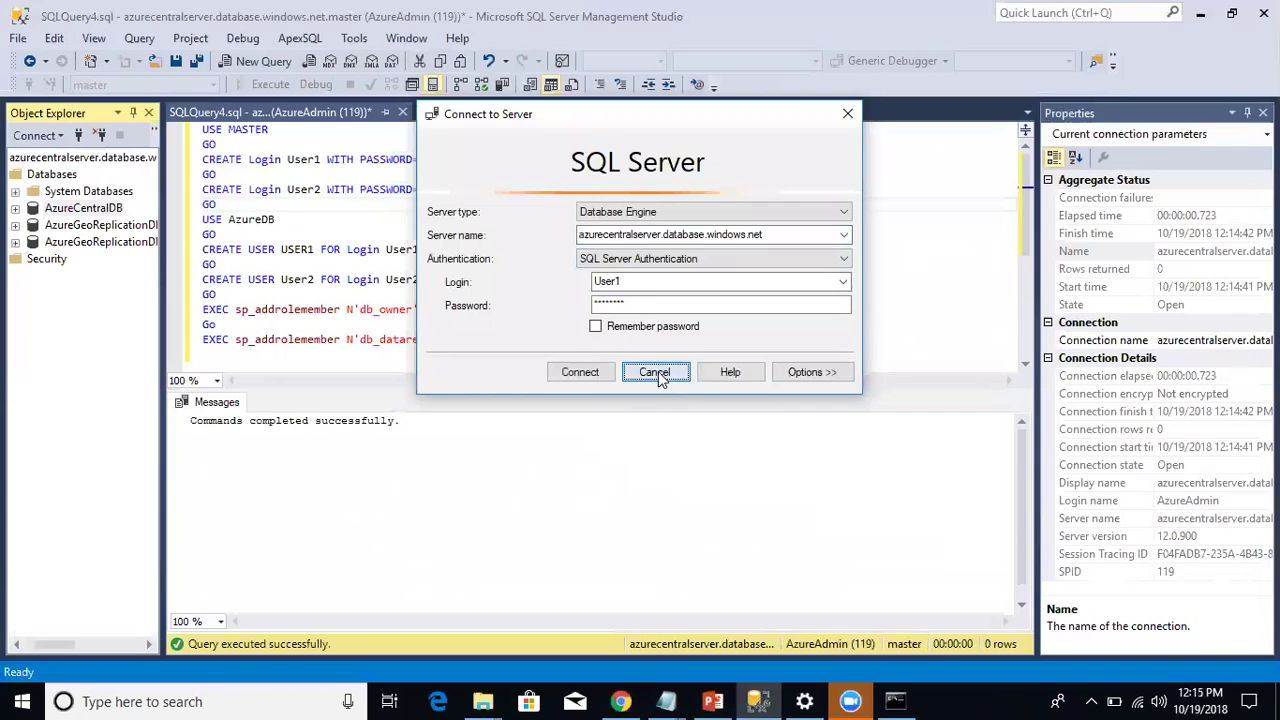
{"action": "left_click", "coordinate": [655, 372]}
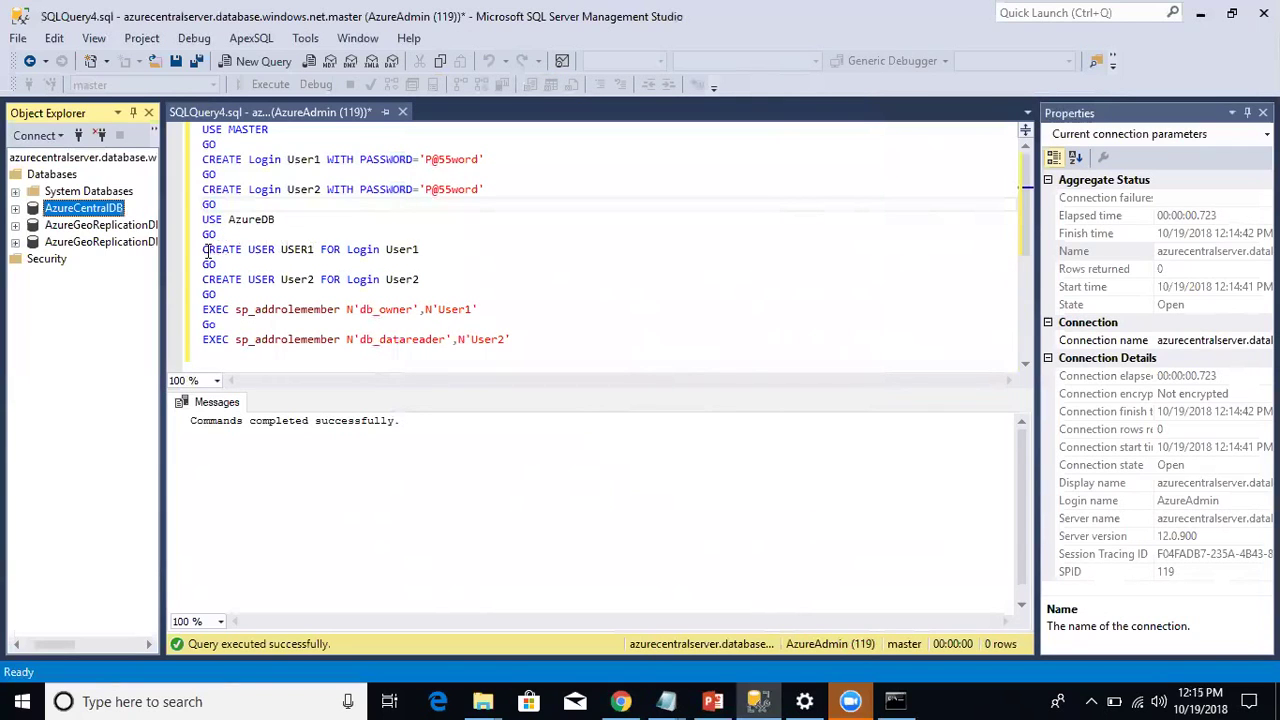
Step: Change the script's USE line from AzureDB to AzureCentralDB
{"action": "double_click", "coordinate": [297, 250]}
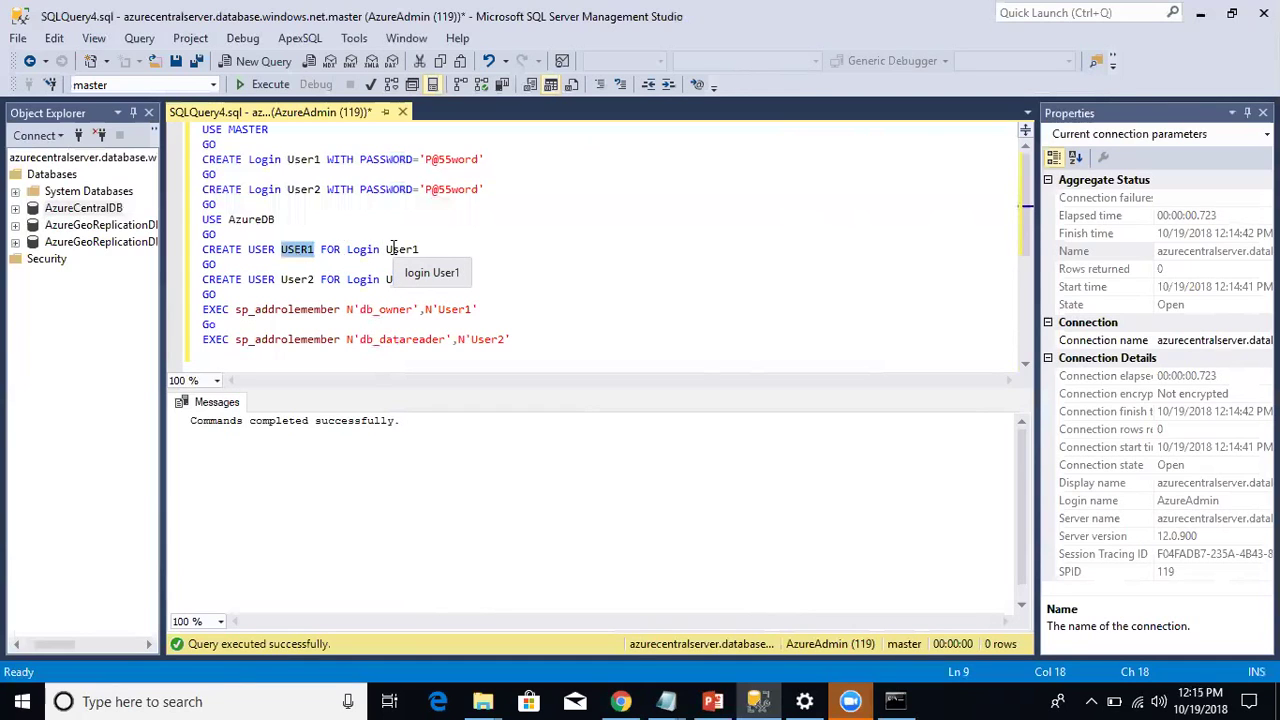
{"action": "left_click", "coordinate": [120, 208]}
{"action": "left_click", "coordinate": [120, 208]}
{"action": "key", "text": "ctrl+c"}
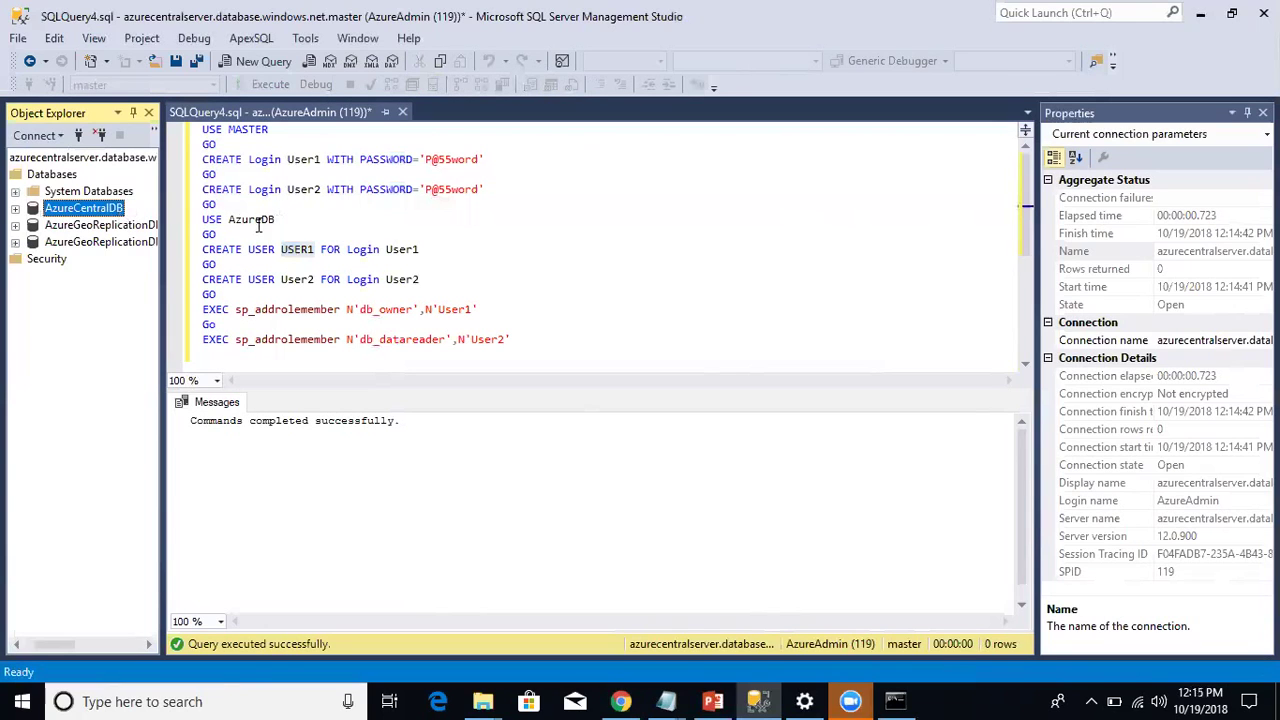
{"action": "double_click", "coordinate": [236, 219]}
{"action": "key", "text": "ctrl+v"}
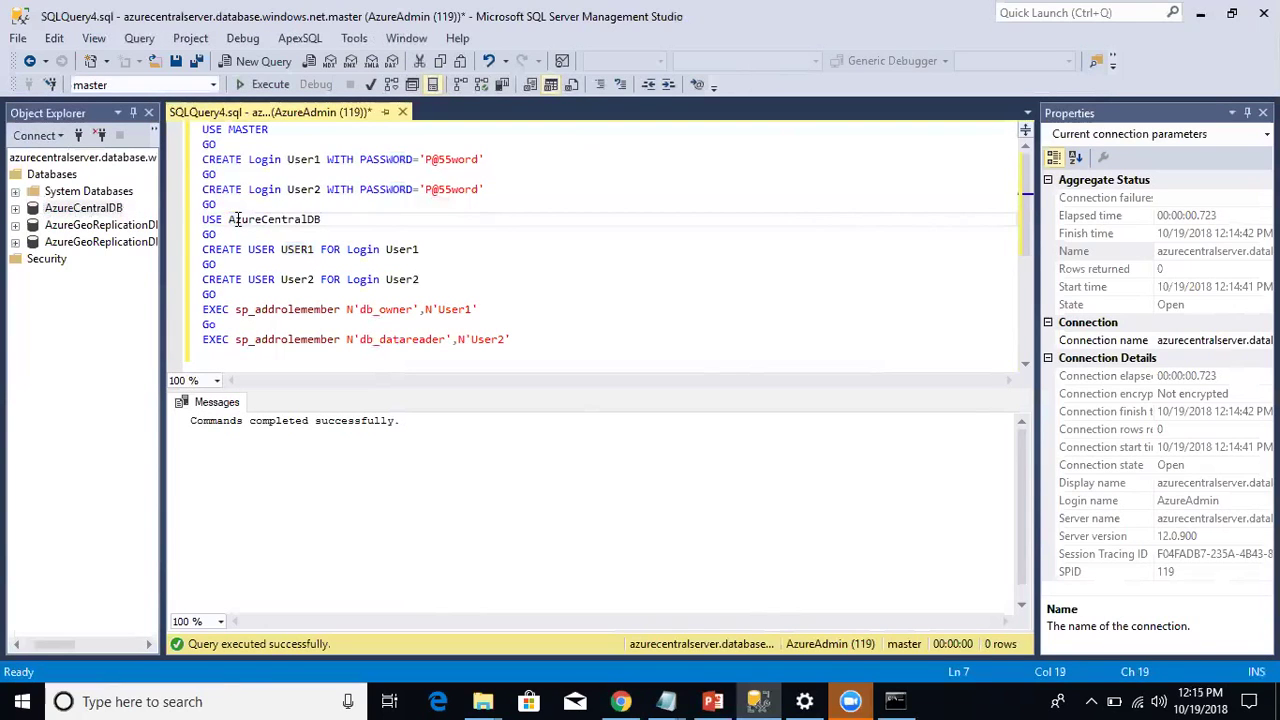
Step: Run the USE through CREATE USER User2 lines, which fail with Msg 40508
{"action": "left_click_drag", "start_coordinate": [444, 278], "coordinate": [172, 220]}
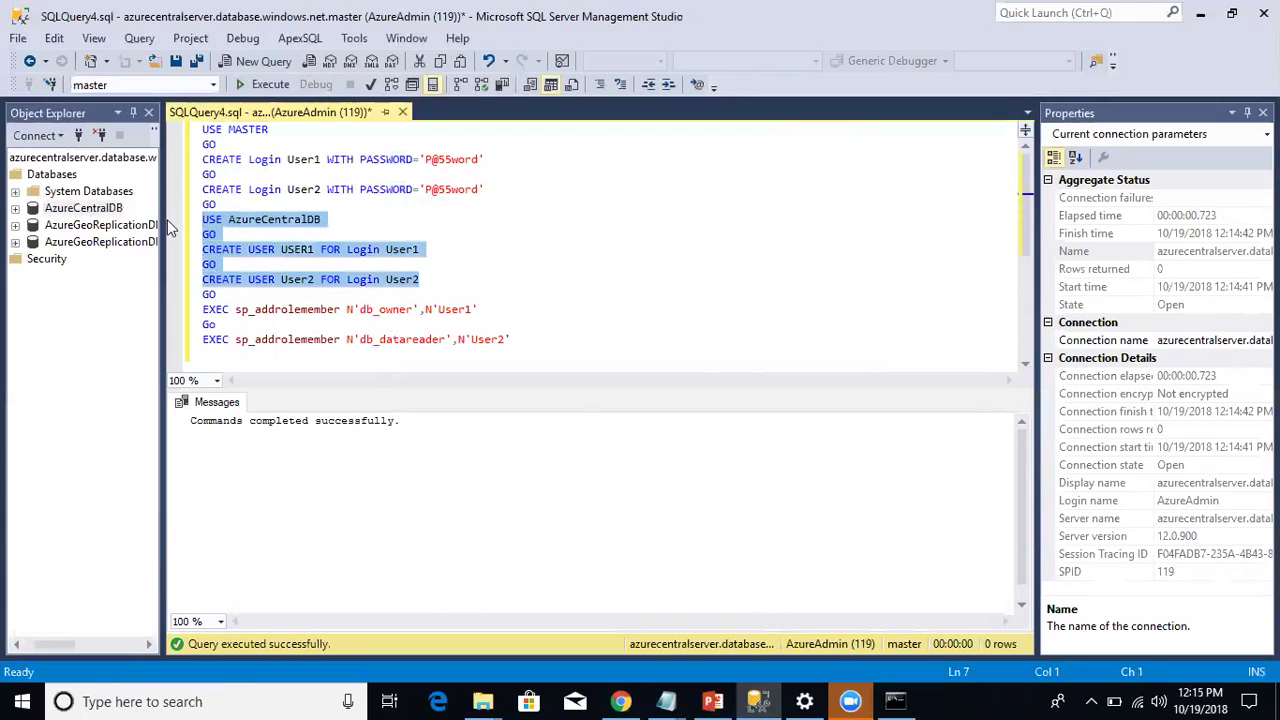
{"action": "left_click", "coordinate": [270, 85]}
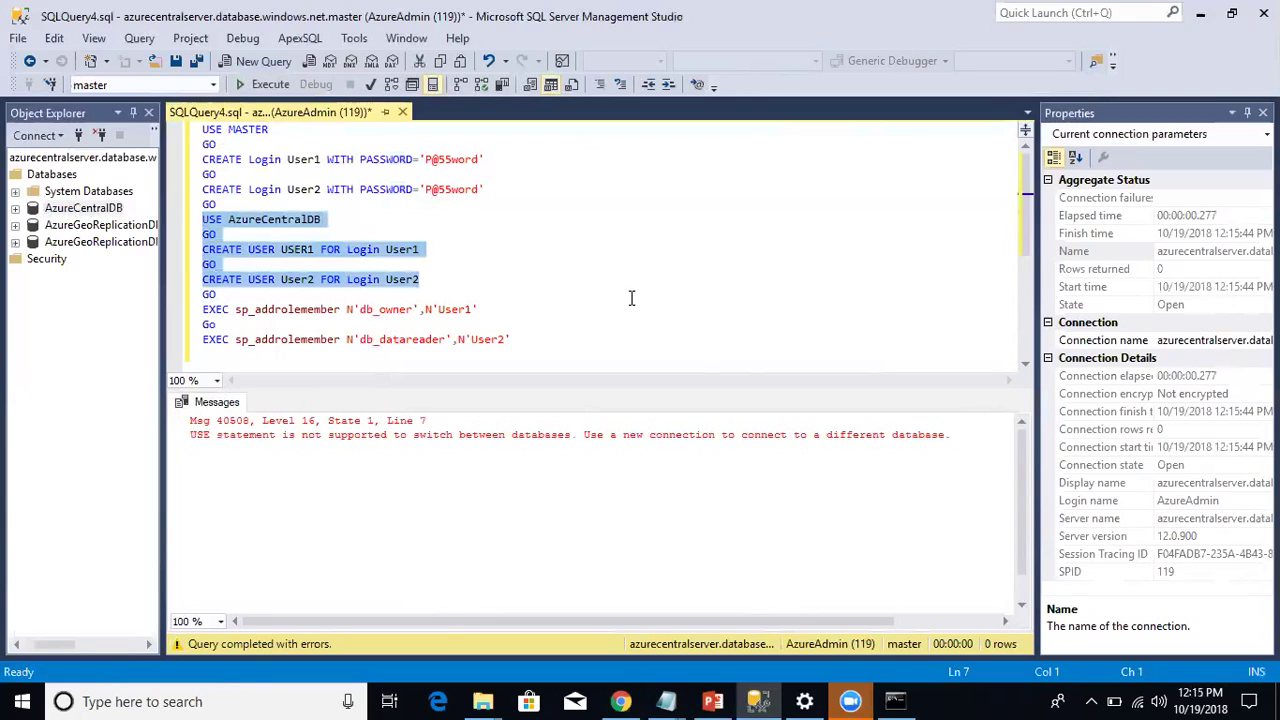
{"action": "left_click", "coordinate": [441, 285]}
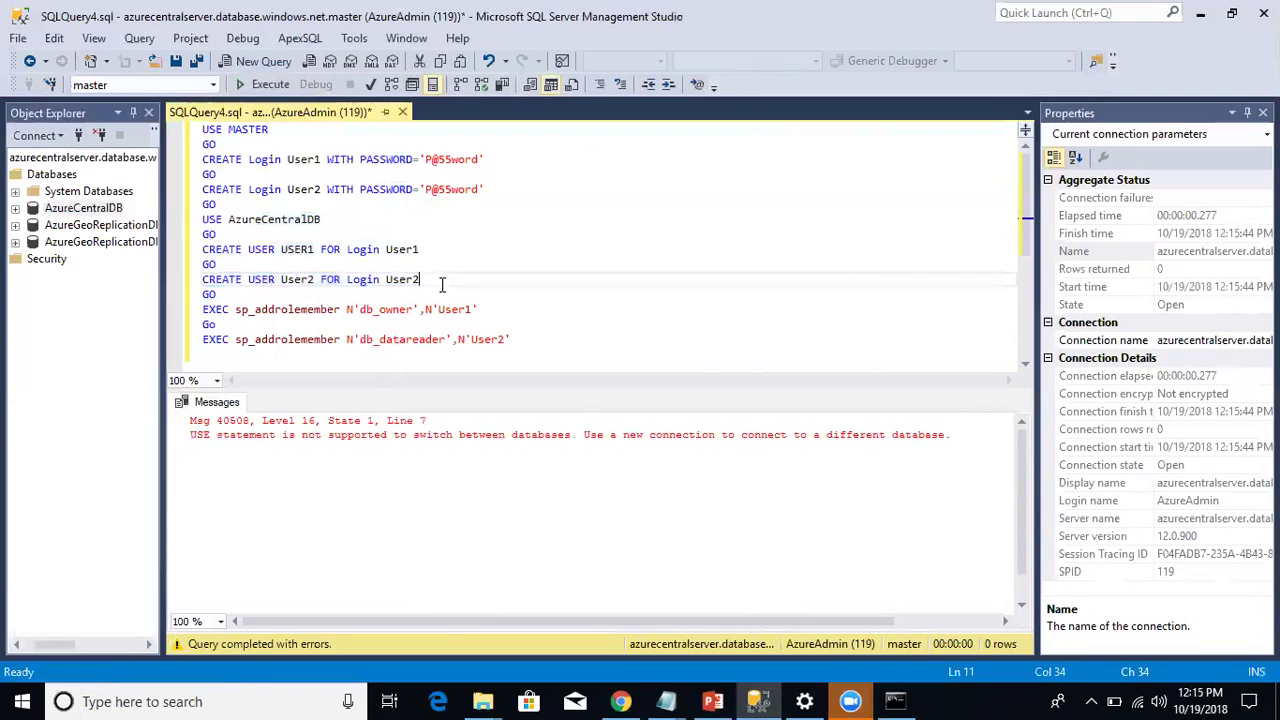
{"action": "left_click_drag", "start_coordinate": [428, 290], "coordinate": [184, 232]}
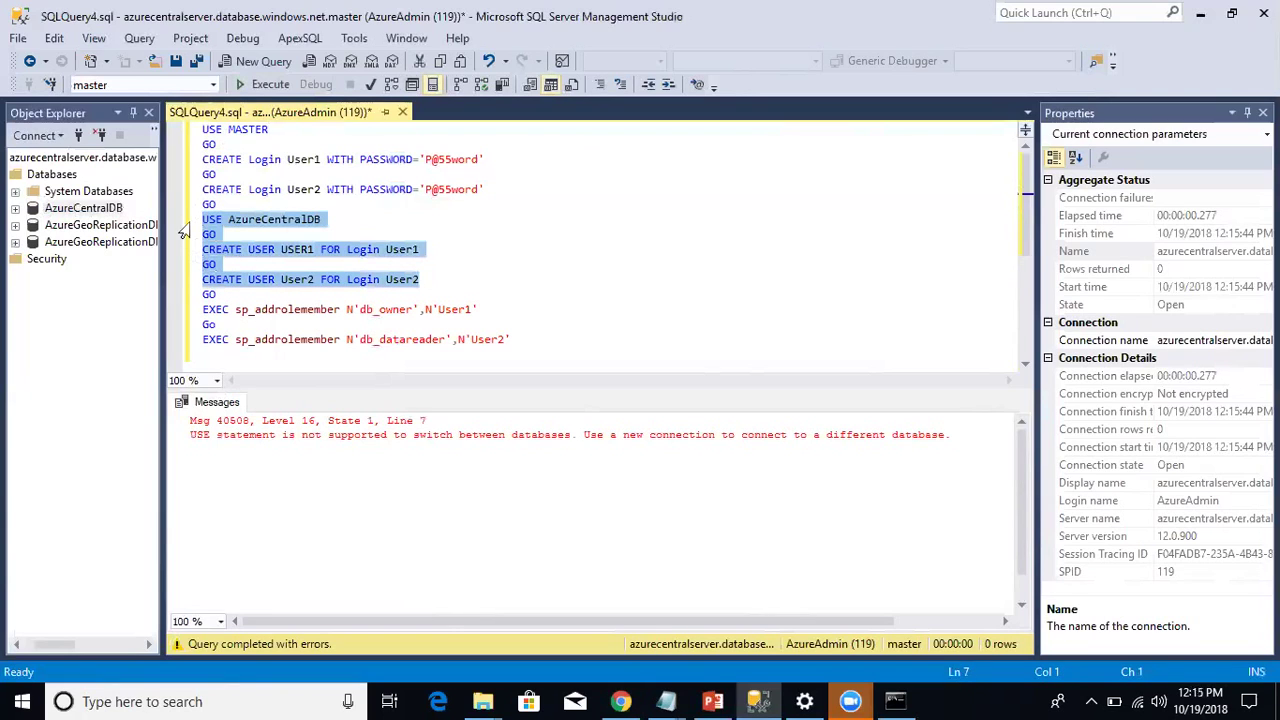
Step: In a new AzureCentralDB query, remove the USE/GO lines and run CREATE USER for USER1 and User2
{"action": "left_click", "coordinate": [112, 210]}
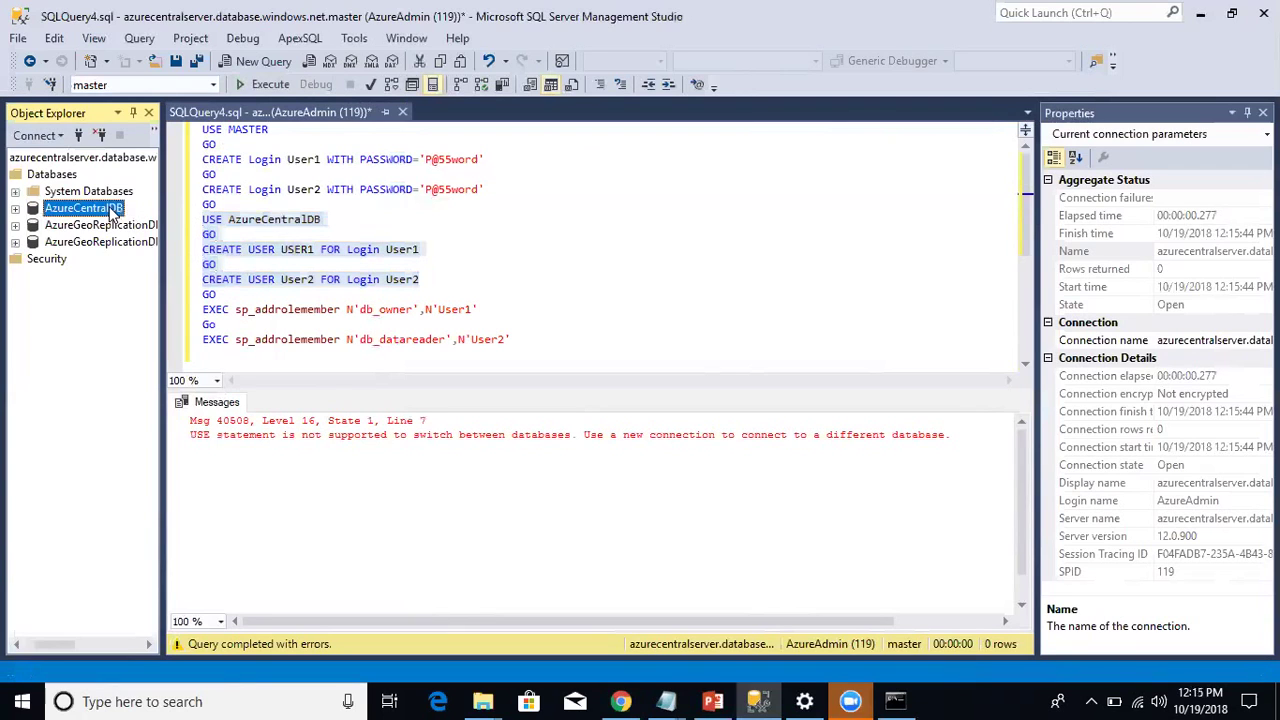
{"action": "right_click", "coordinate": [112, 210]}
{"action": "left_click", "coordinate": [170, 243]}
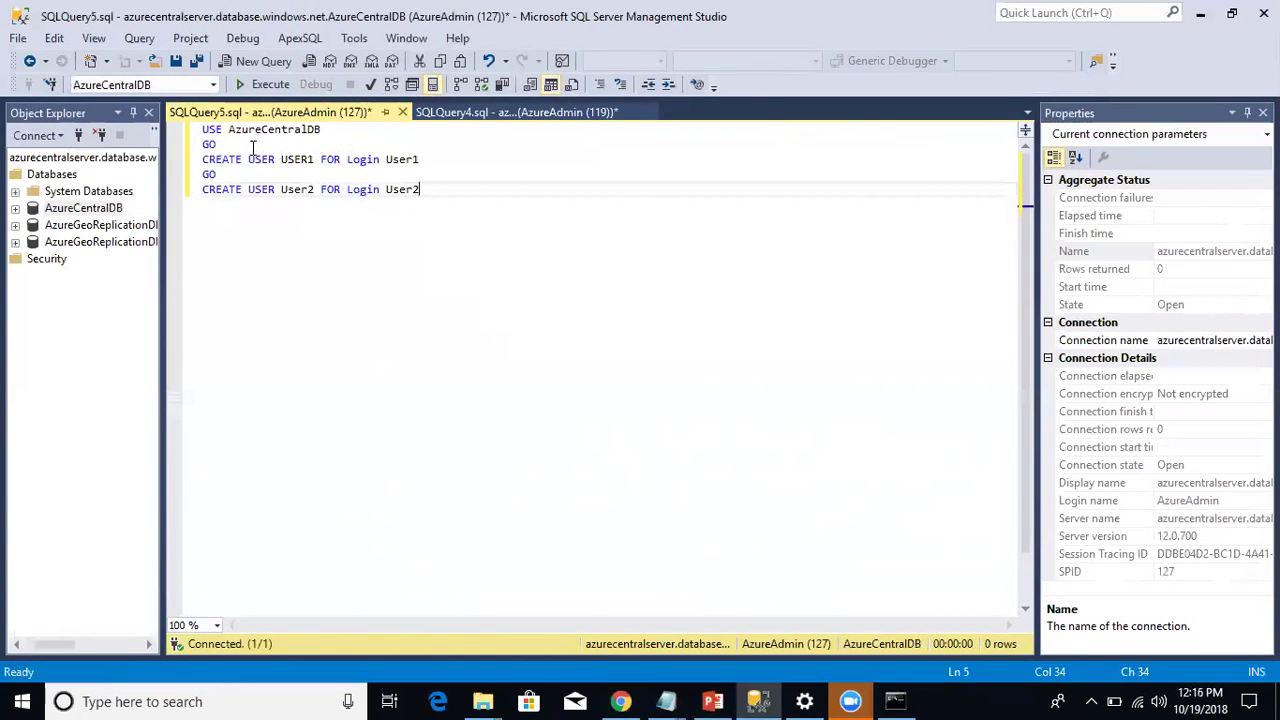
{"action": "left_click_drag", "start_coordinate": [258, 144], "coordinate": [31, 62]}
{"action": "key", "text": "Delete"}
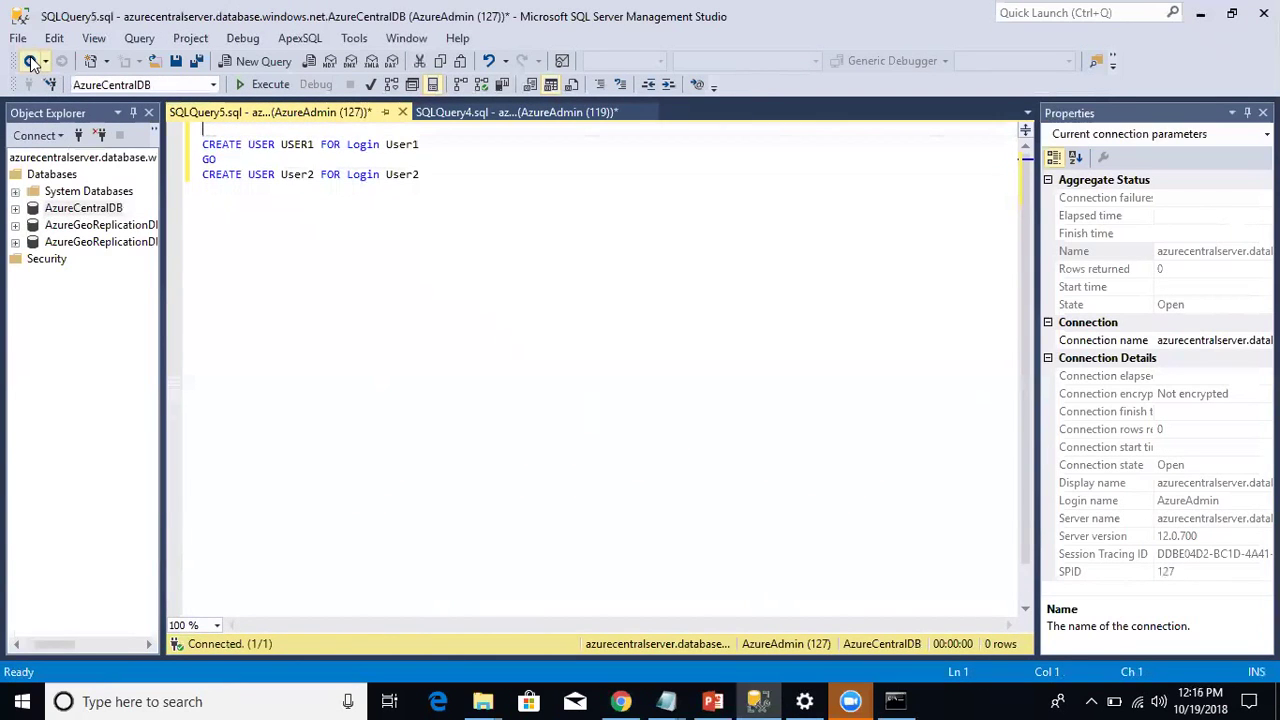
{"action": "left_click", "coordinate": [255, 88]}
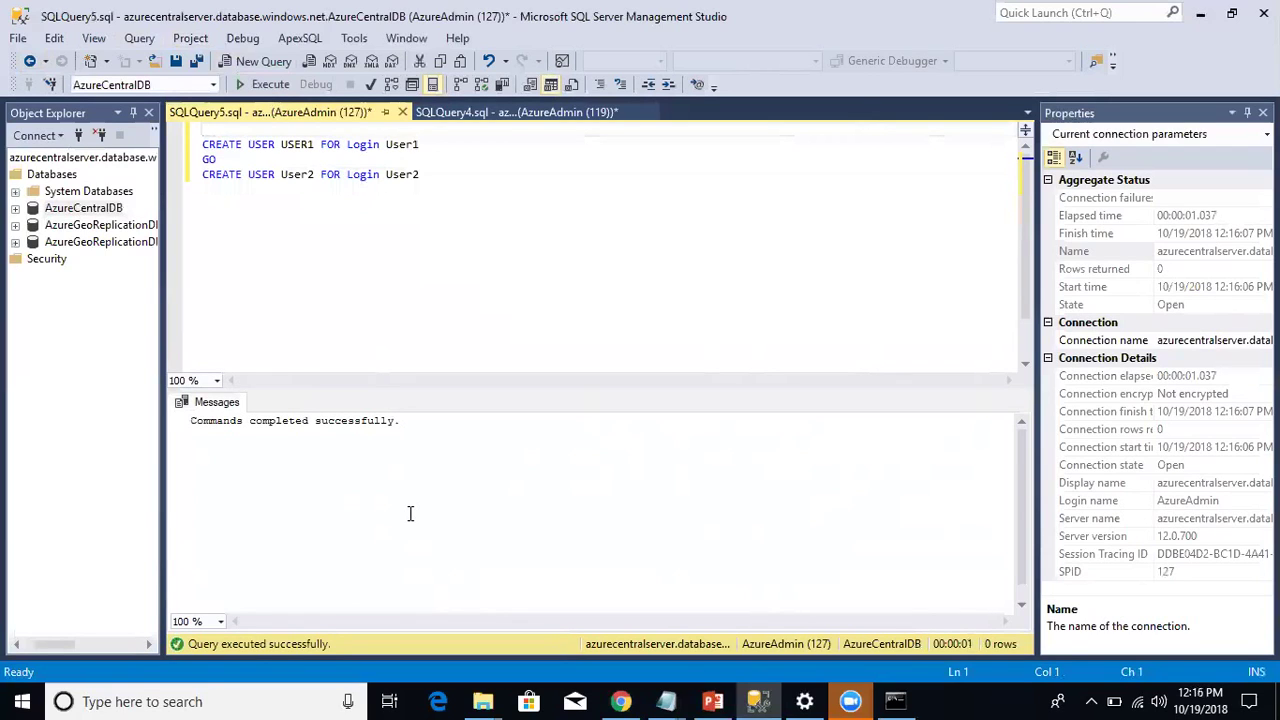
{"action": "left_click", "coordinate": [78, 135]}
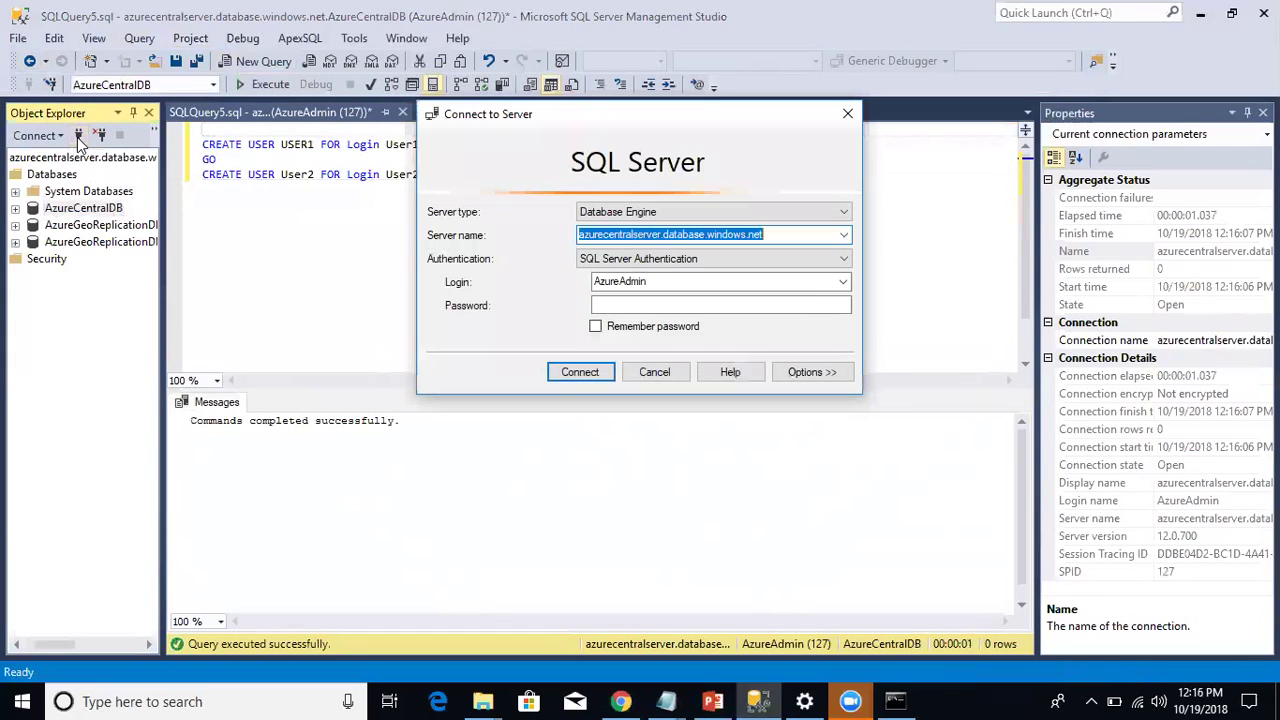
Step: Connect to the Azure SQL server as USER1 with its password
{"action": "double_click", "coordinate": [643, 283]}
{"action": "type", "text": "USER1"}
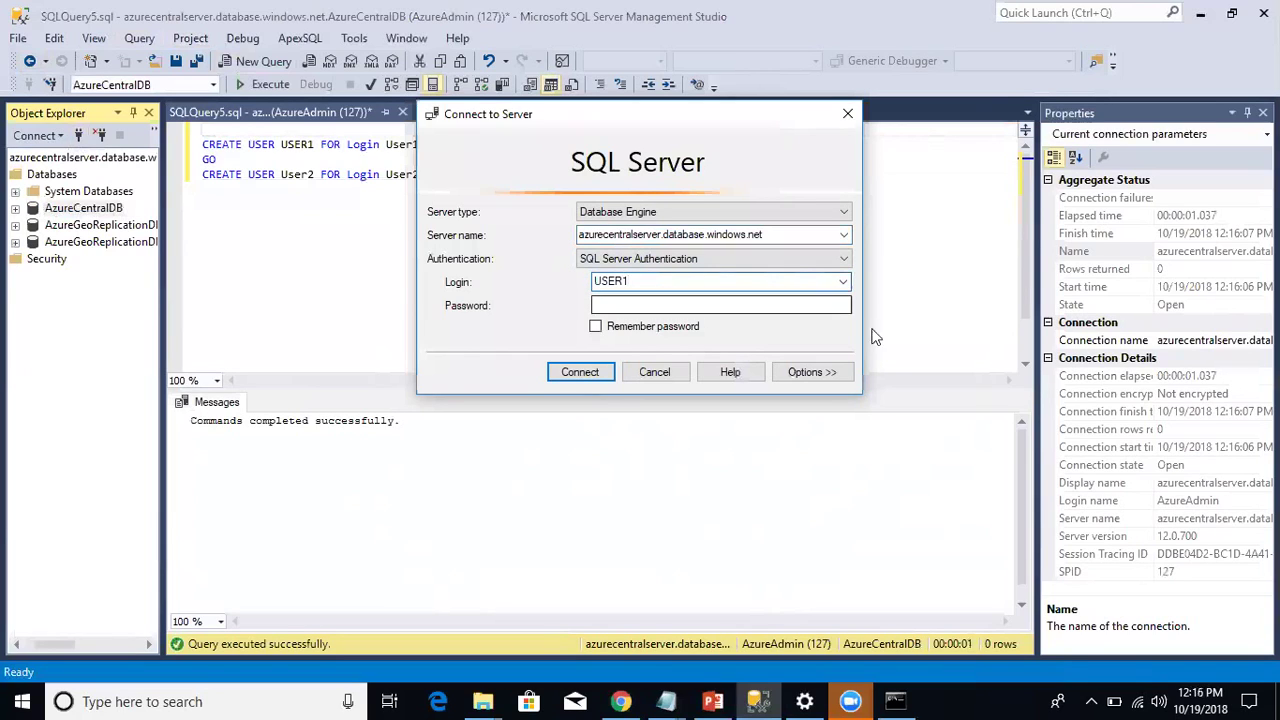
{"action": "left_click", "coordinate": [774, 304]}
{"action": "type", "text": "*****"}
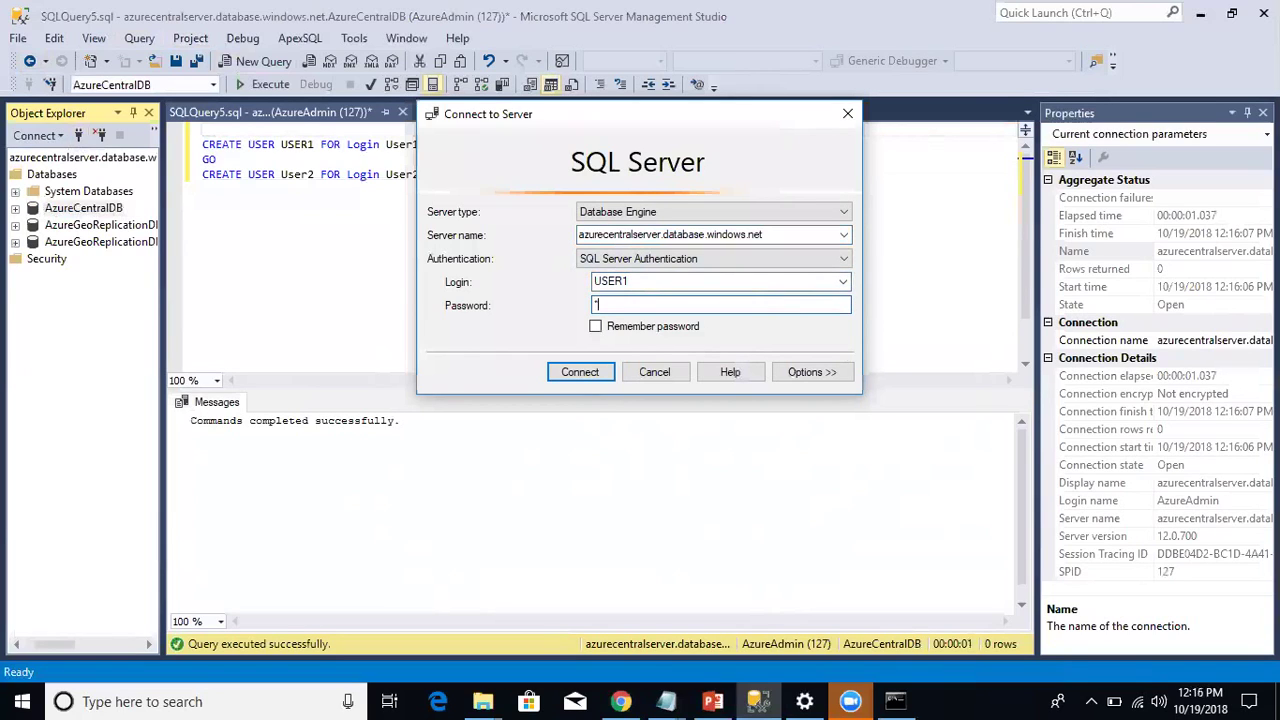
{"action": "type", "text": "***"}
{"action": "key", "text": "Return"}
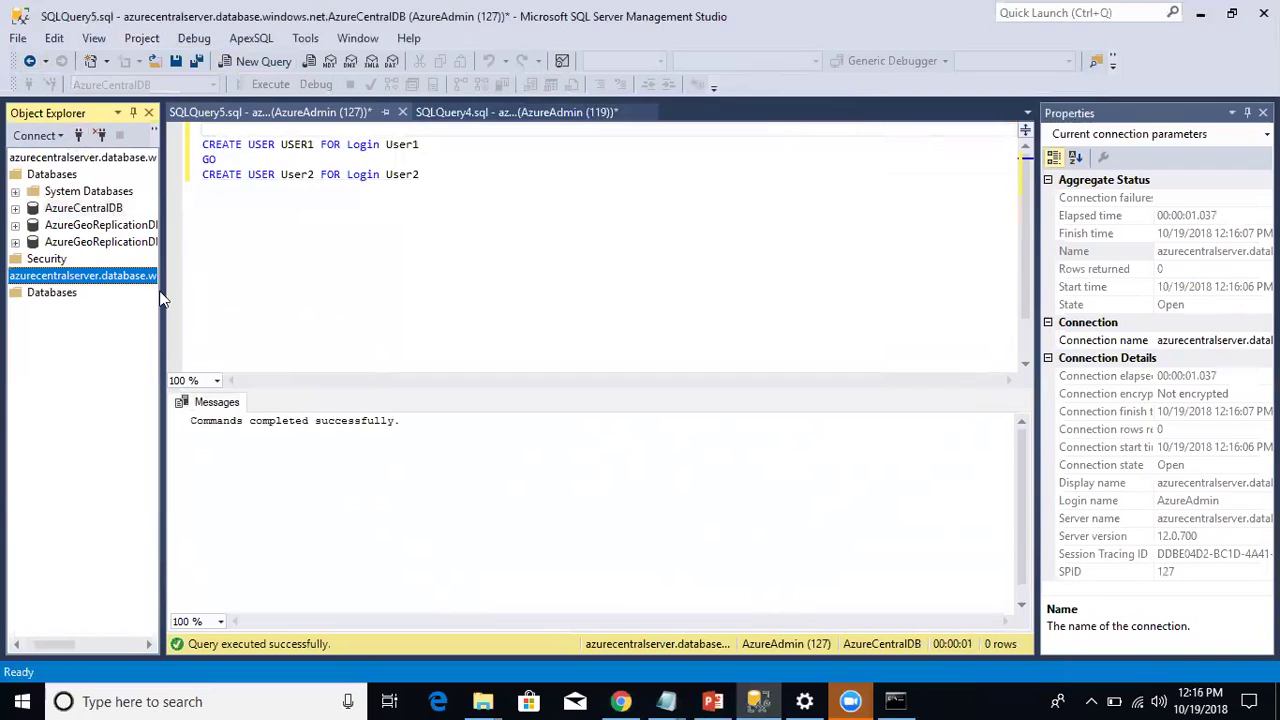
Step: Review the Connect to Server options and available databases, then cancel the connection
{"action": "left_click", "coordinate": [79, 135]}
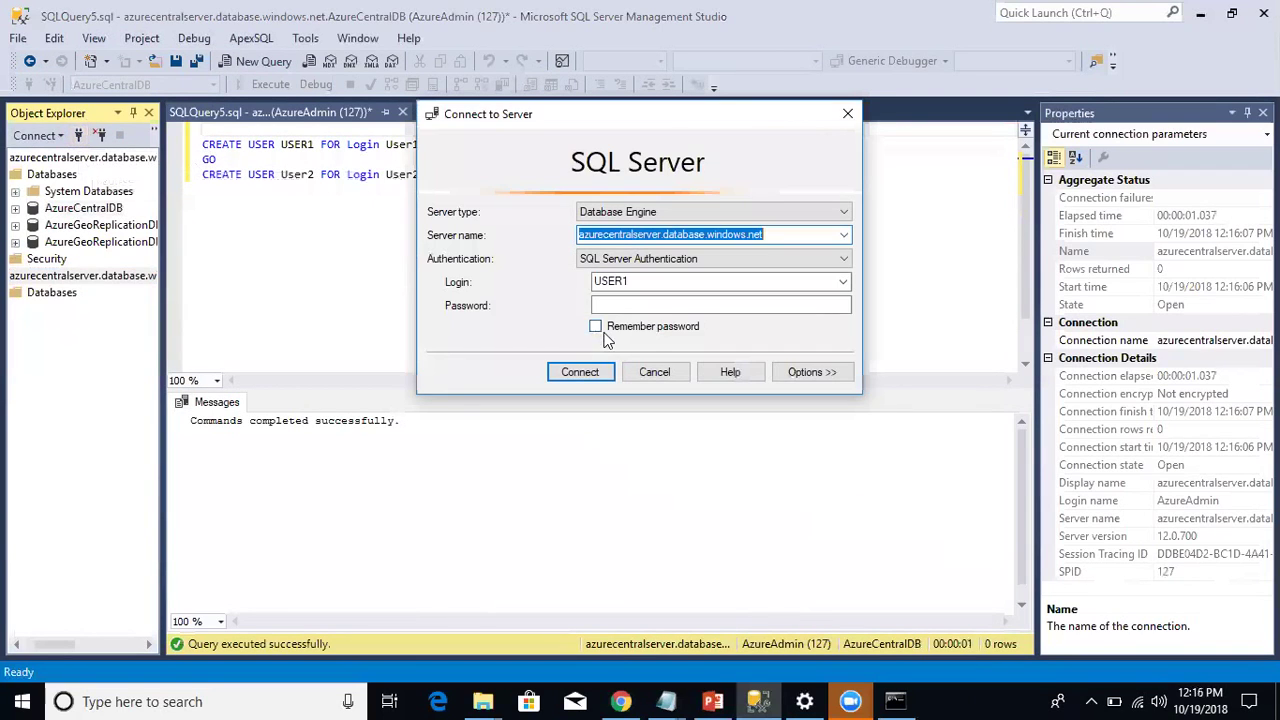
{"action": "left_click", "coordinate": [824, 375]}
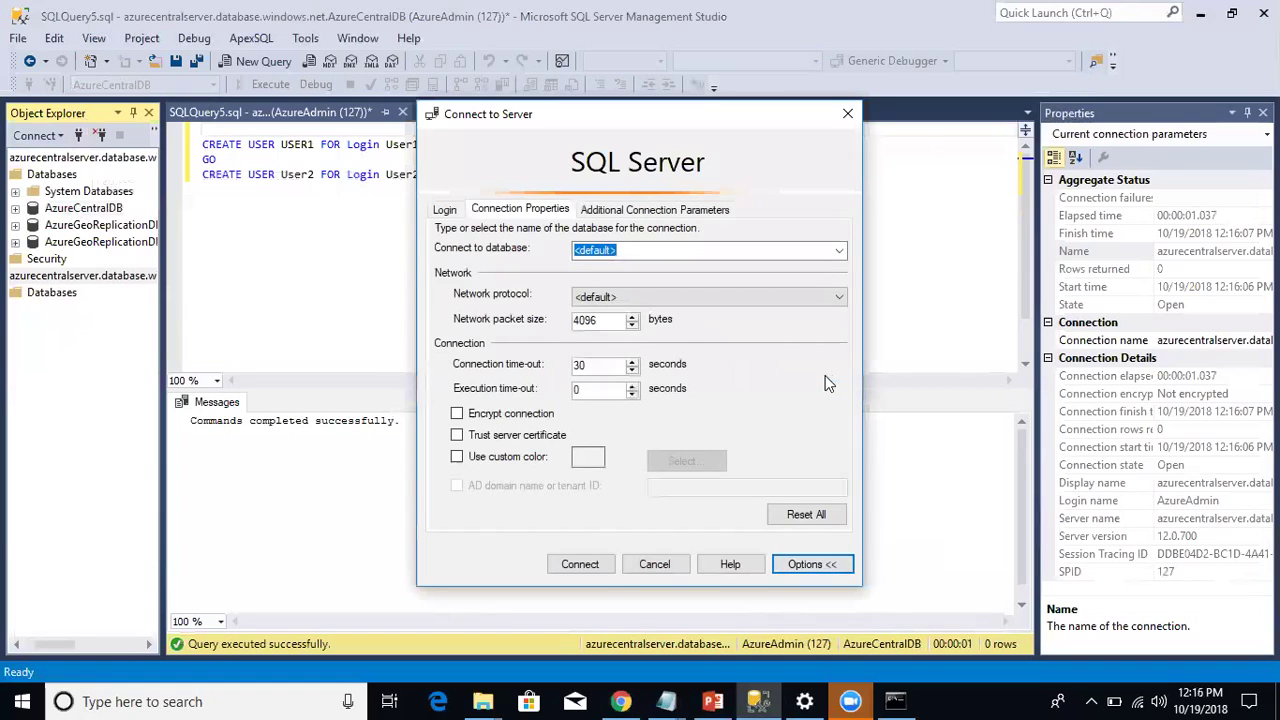
{"action": "left_click", "coordinate": [839, 250]}
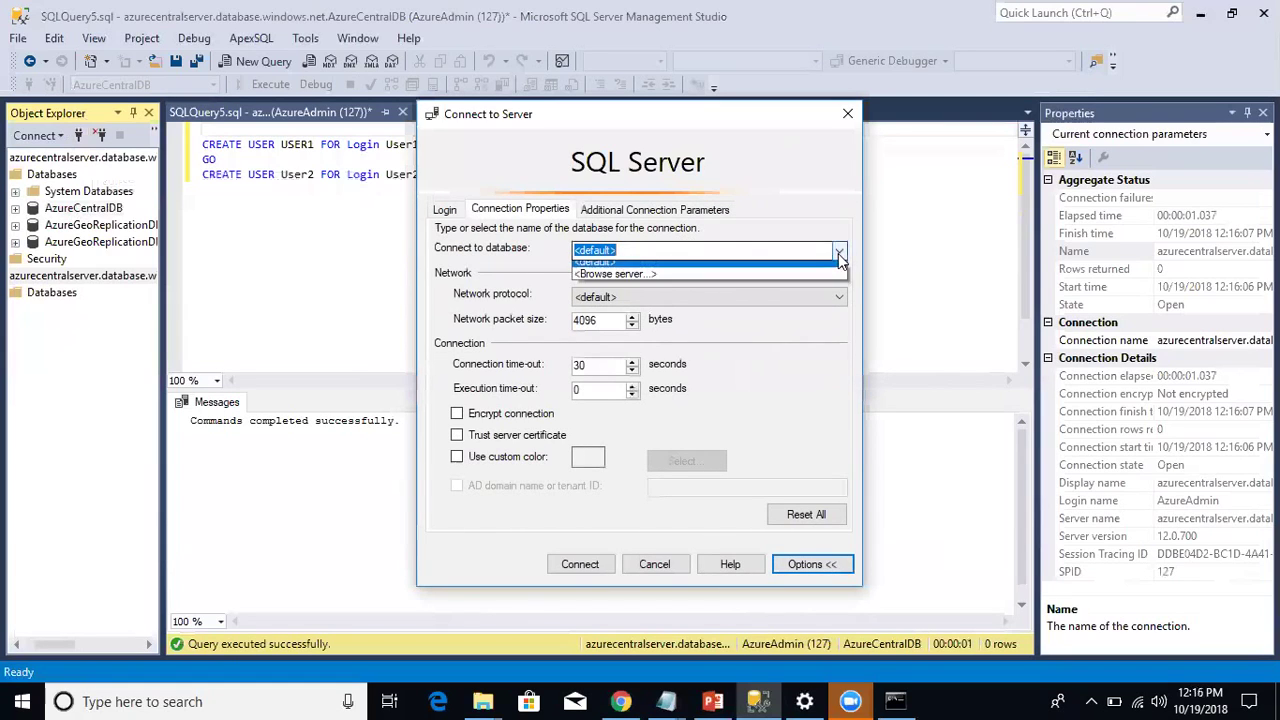
{"action": "left_click", "coordinate": [720, 158]}
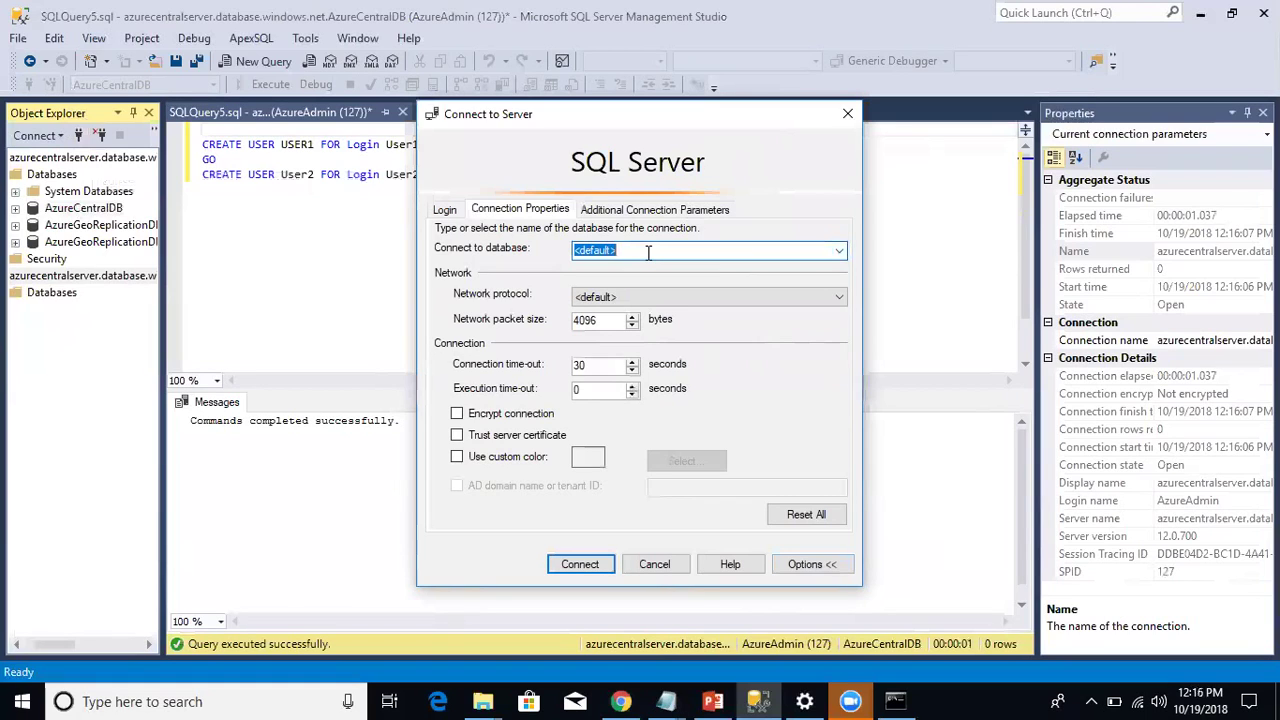
{"action": "left_click", "coordinate": [667, 562]}
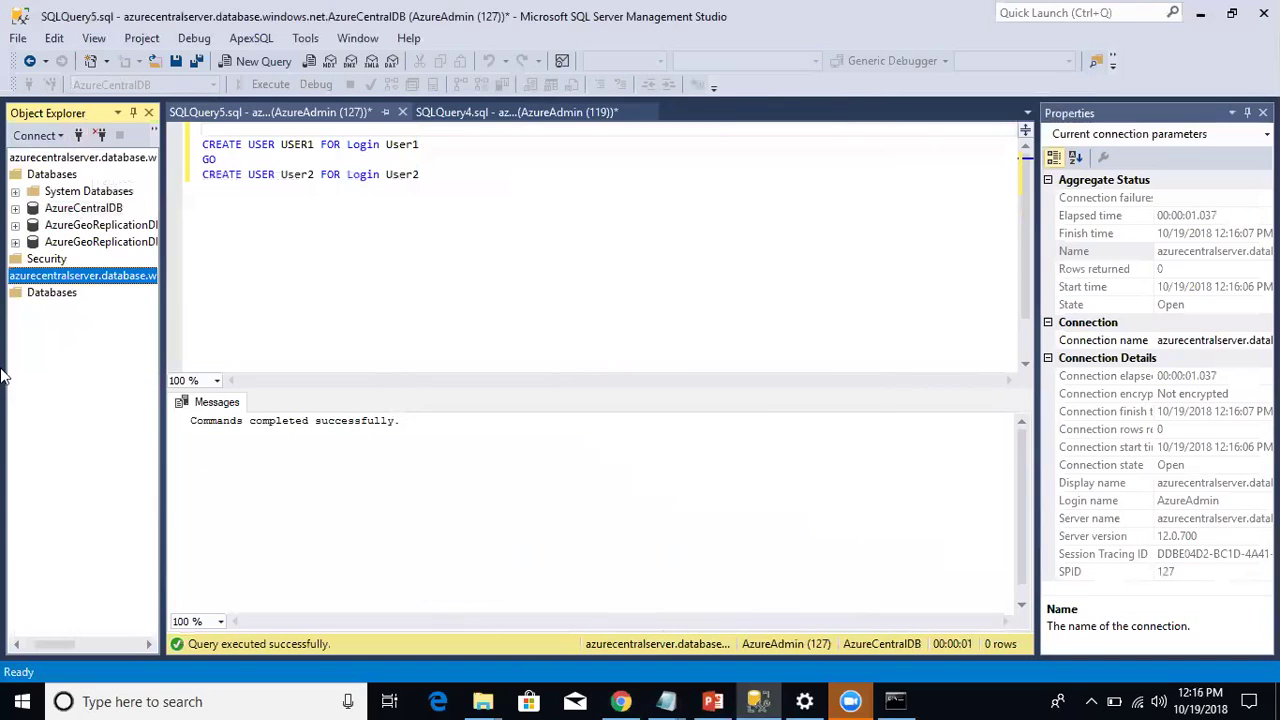
Step: Expand System Databases > master > Security > Users to show USER1 and User2
{"action": "left_click", "coordinate": [15, 191]}
{"action": "left_click", "coordinate": [32, 208]}
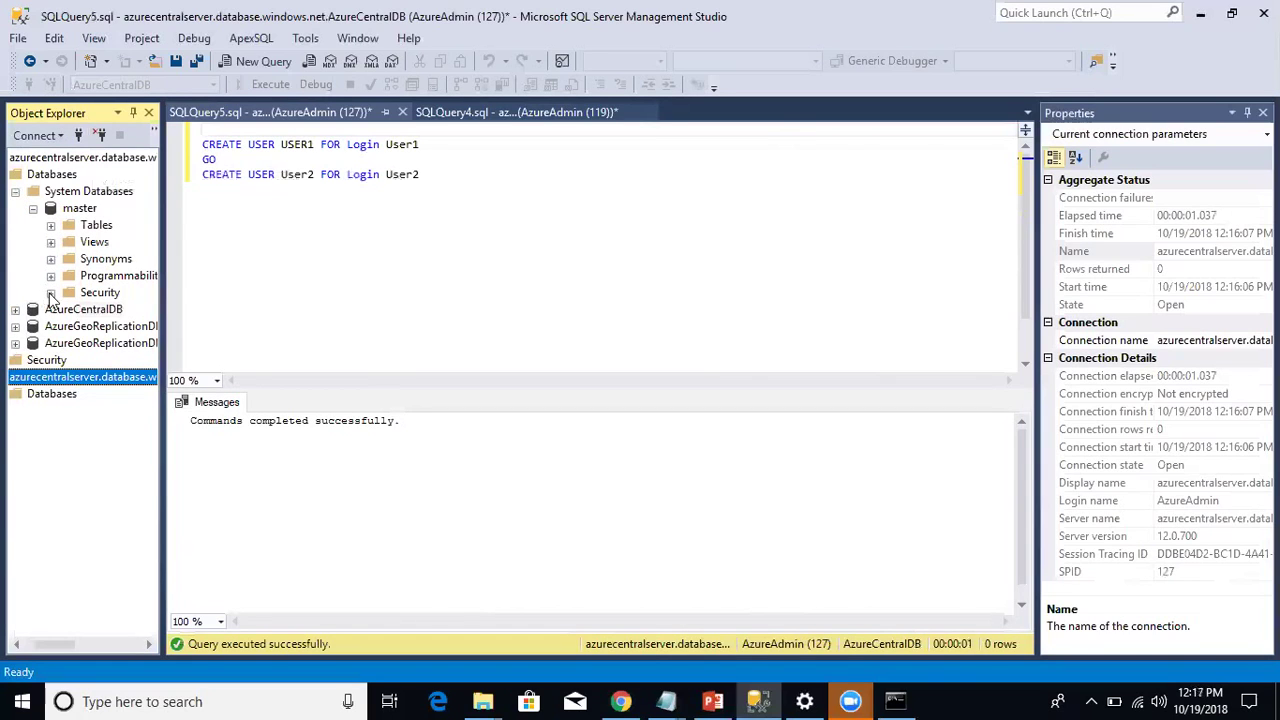
{"action": "left_click", "coordinate": [50, 292]}
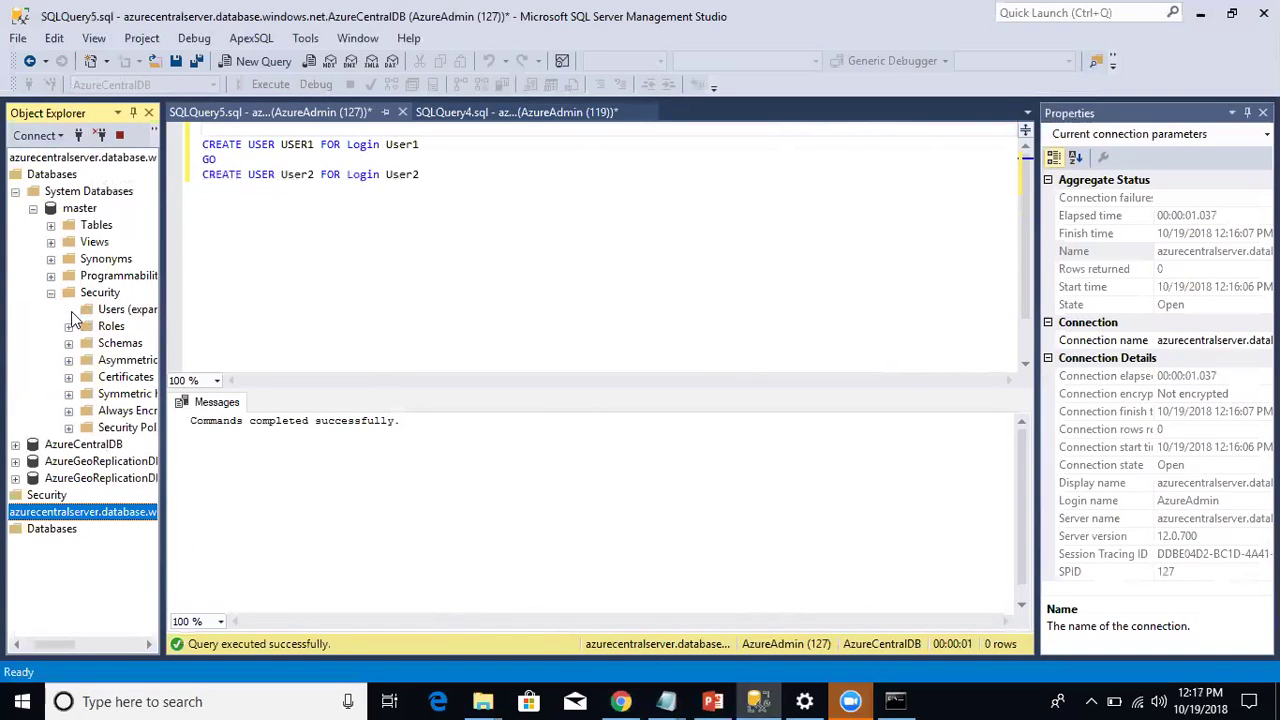
{"action": "left_click", "coordinate": [69, 310]}
{"action": "left_click", "coordinate": [55, 645]}
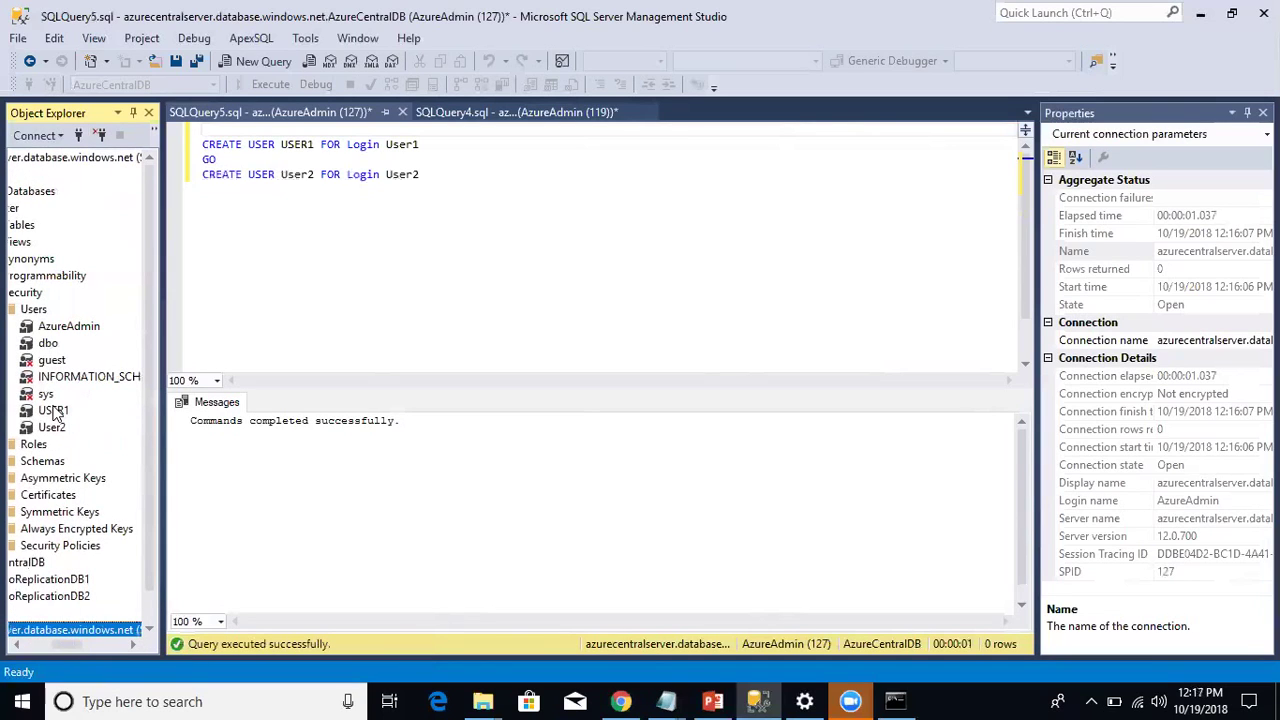
{"action": "right_click", "coordinate": [55, 411]}
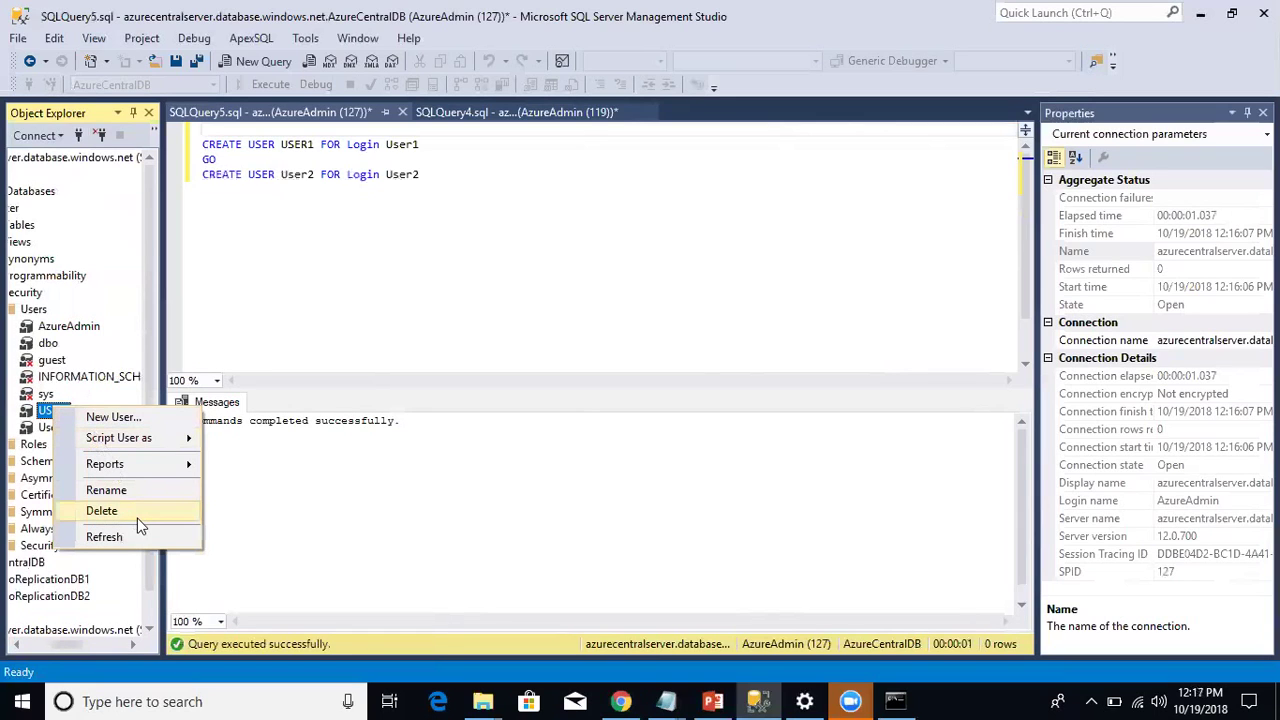
Step: Delete USER1 and then User2 from master's Users folder, confirming each deletion
{"action": "left_click", "coordinate": [137, 511]}
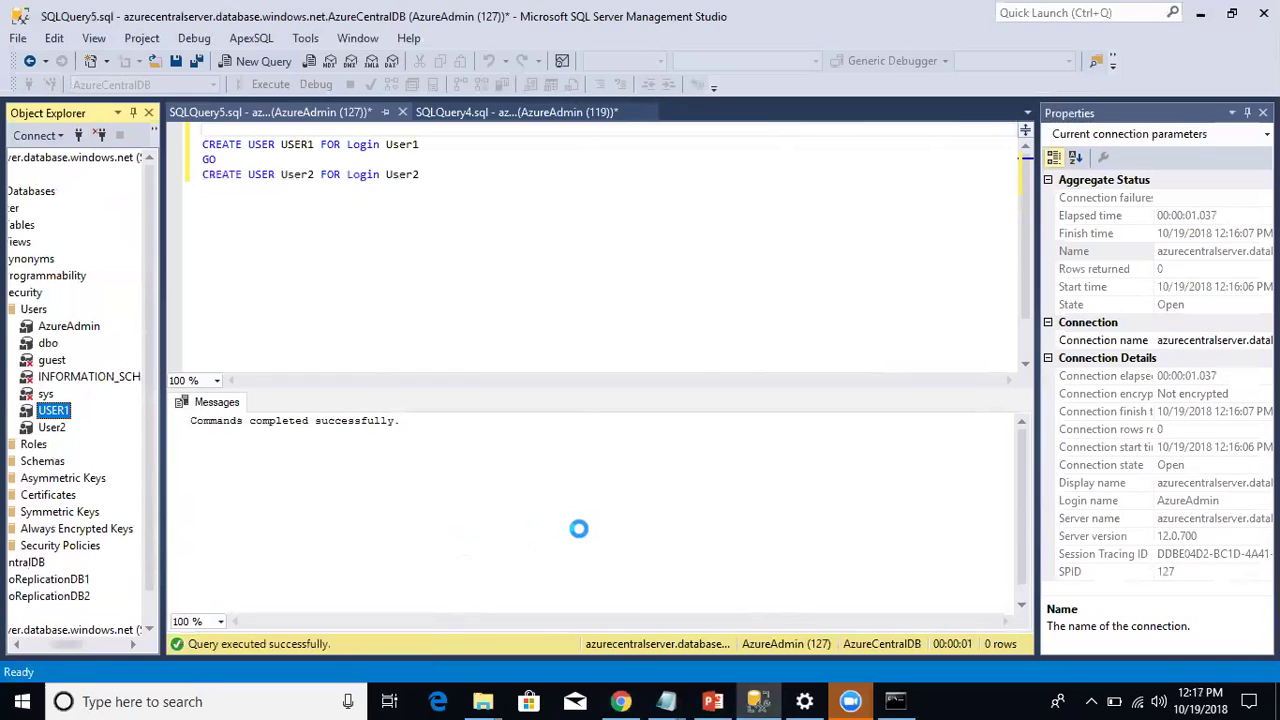
{"action": "left_click", "coordinate": [840, 614]}
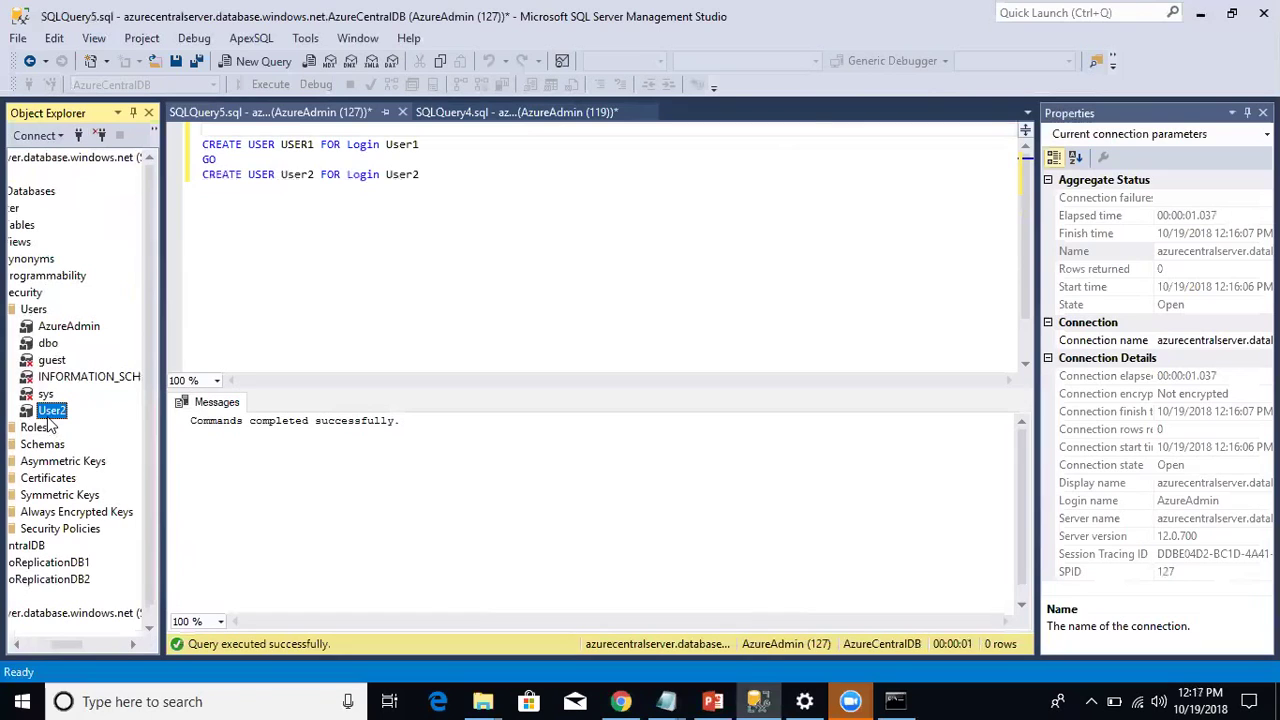
{"action": "right_click", "coordinate": [51, 411]}
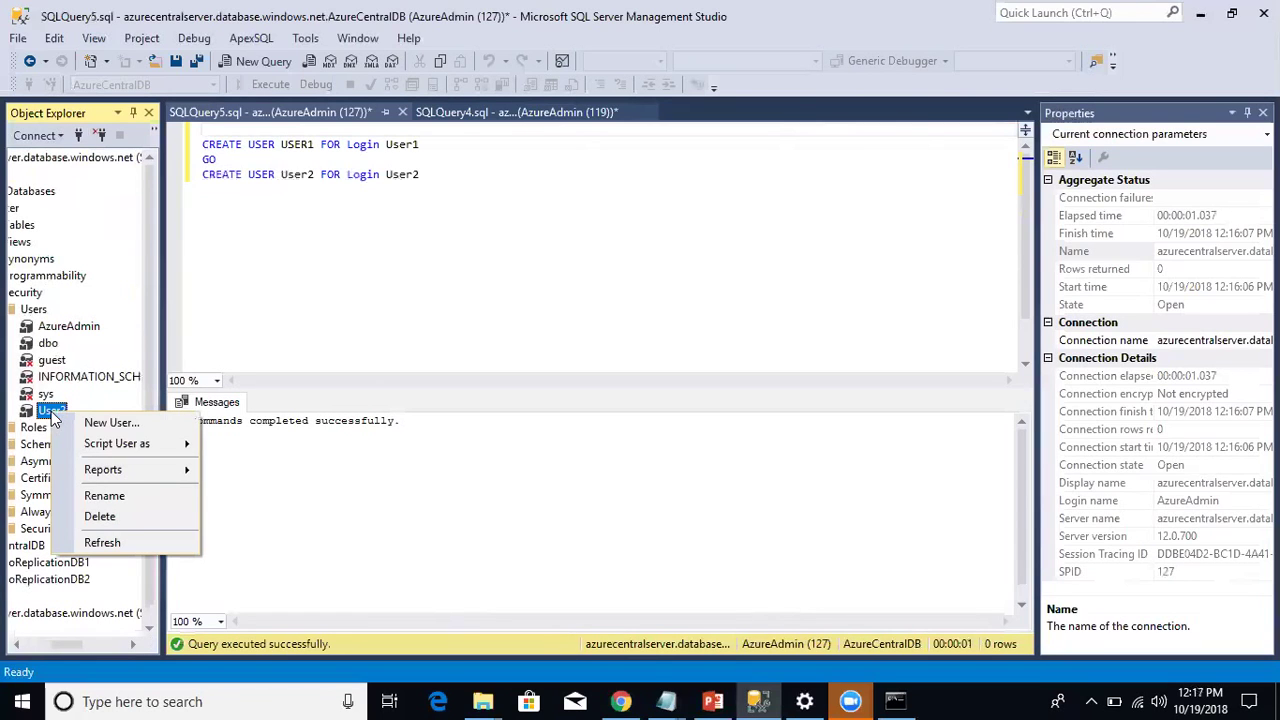
{"action": "left_click", "coordinate": [139, 518]}
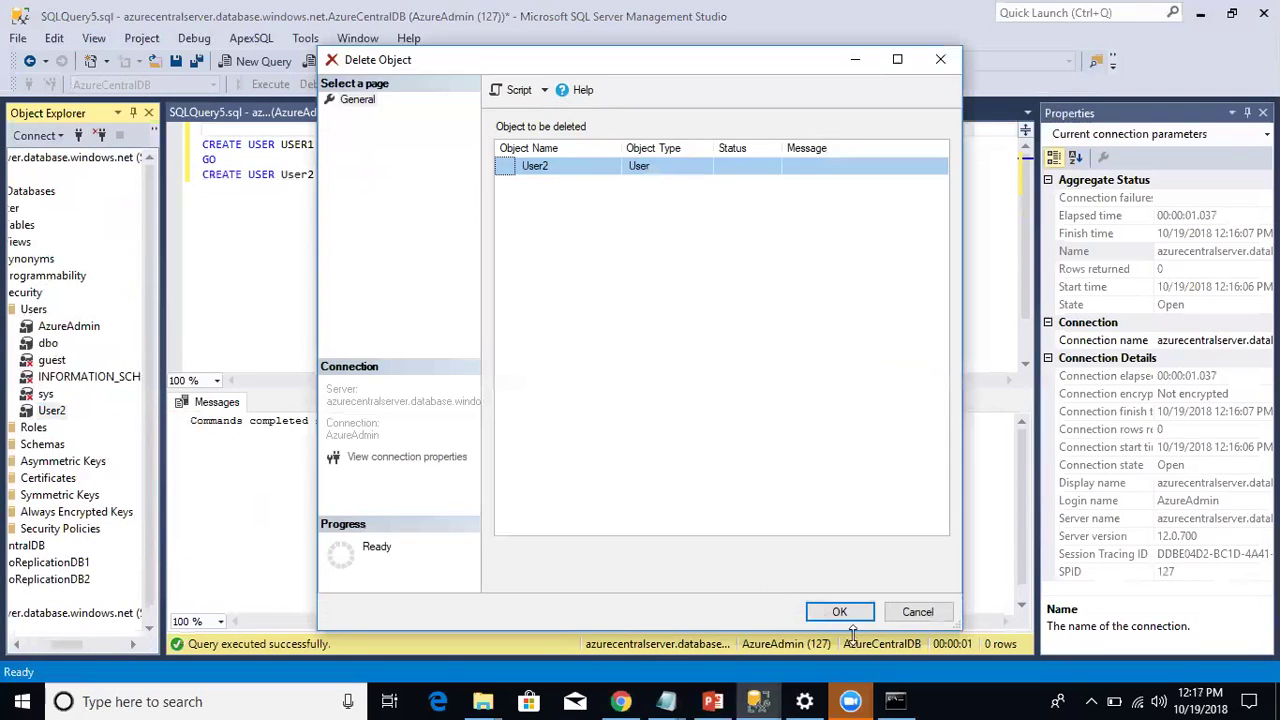
{"action": "left_click", "coordinate": [839, 611]}
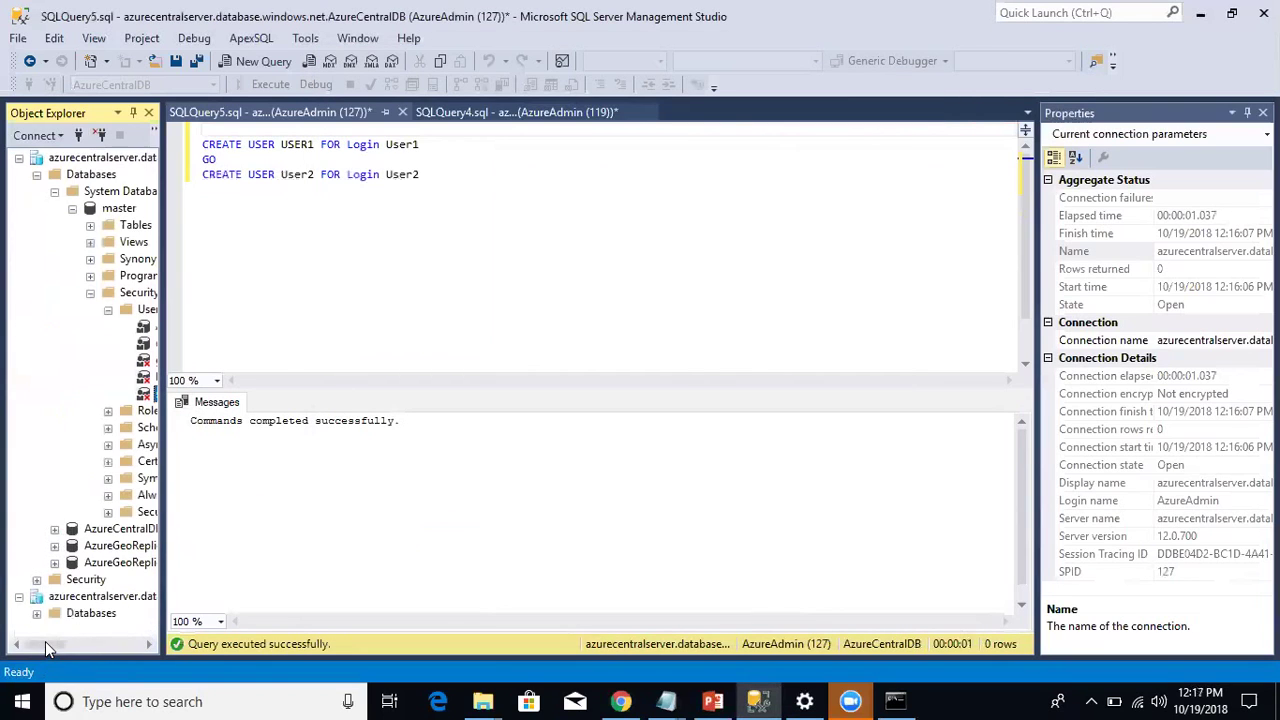
Step: Check that USER1 and User2 appear under server Logins and under AzureCentralDB's Users
{"action": "left_click", "coordinate": [55, 191]}
{"action": "left_click", "coordinate": [37, 259]}
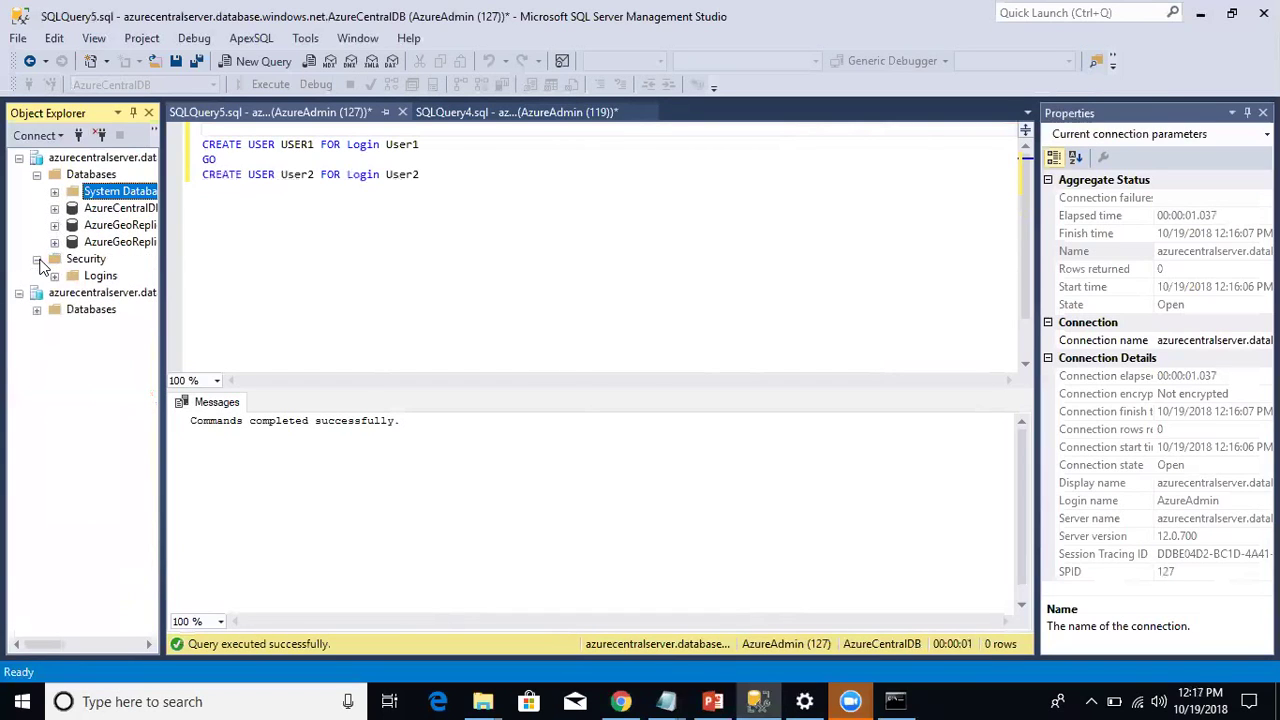
{"action": "left_click", "coordinate": [53, 275]}
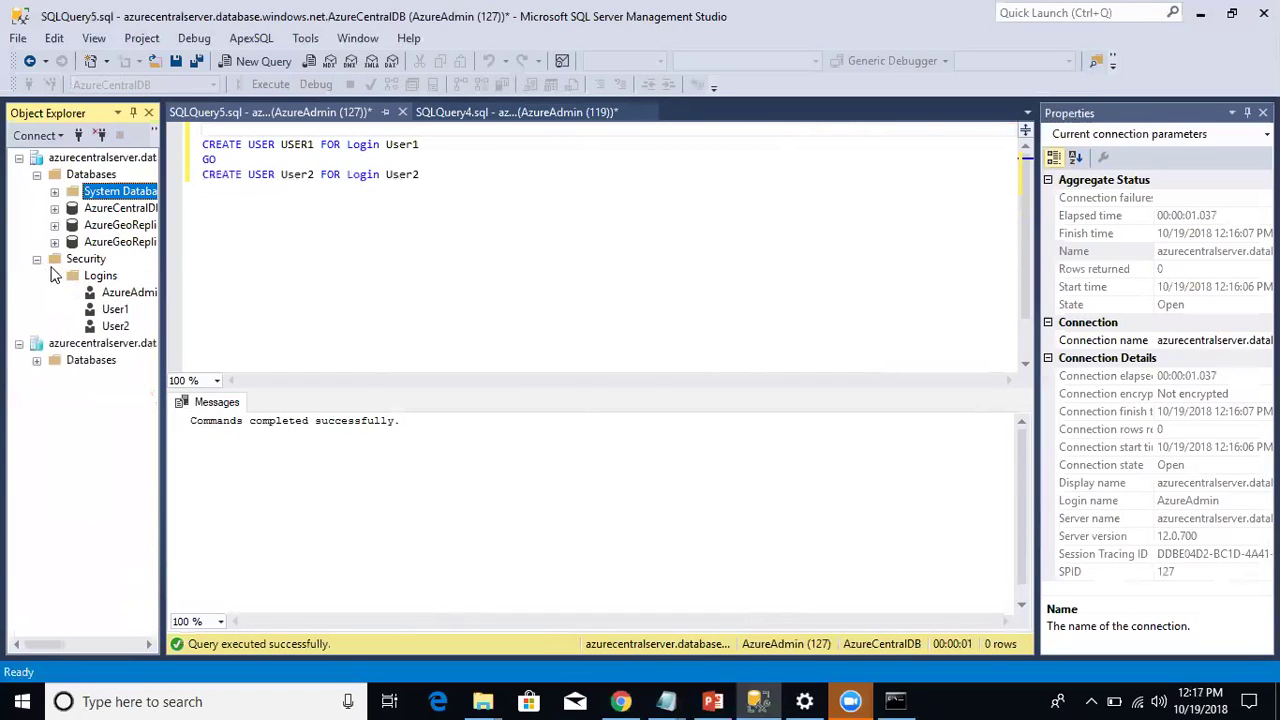
{"action": "left_click", "coordinate": [38, 260]}
{"action": "left_click", "coordinate": [54, 208]}
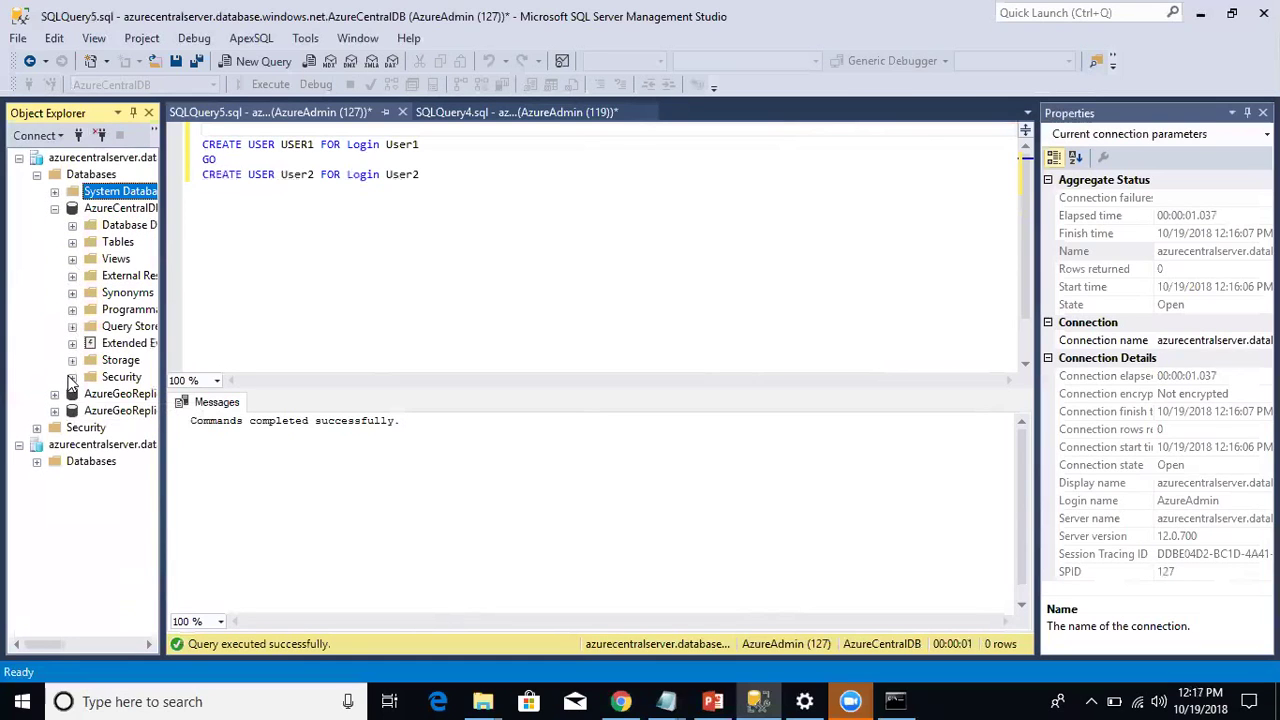
{"action": "left_click", "coordinate": [72, 378]}
{"action": "left_click", "coordinate": [90, 394]}
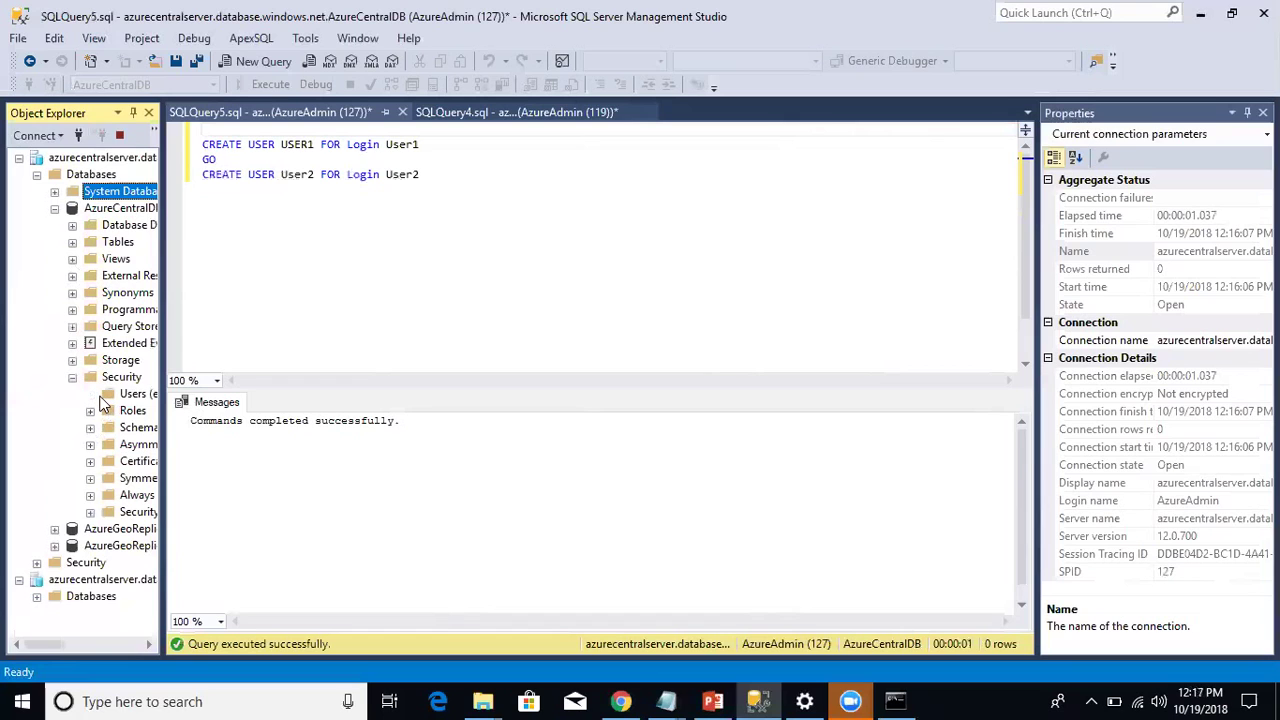
Step: Collapse the first server tree and disconnect the extra USER1 server connection
{"action": "mouse_move", "coordinate": [45, 645]}
{"action": "left_mouse_down"}
{"action": "mouse_move", "coordinate": [131, 652]}
{"action": "mouse_move", "coordinate": [60, 645]}
{"action": "mouse_move", "coordinate": [60, 632]}
{"action": "left_mouse_up"}
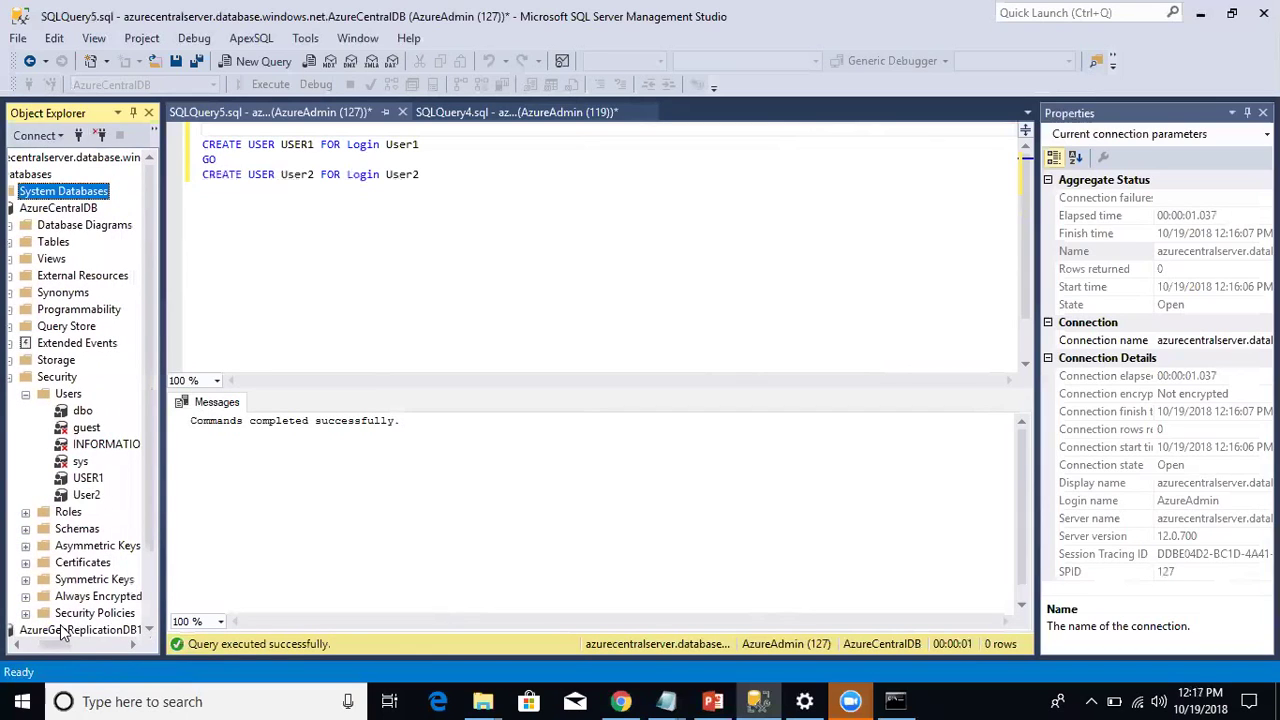
{"action": "left_click", "coordinate": [12, 644]}
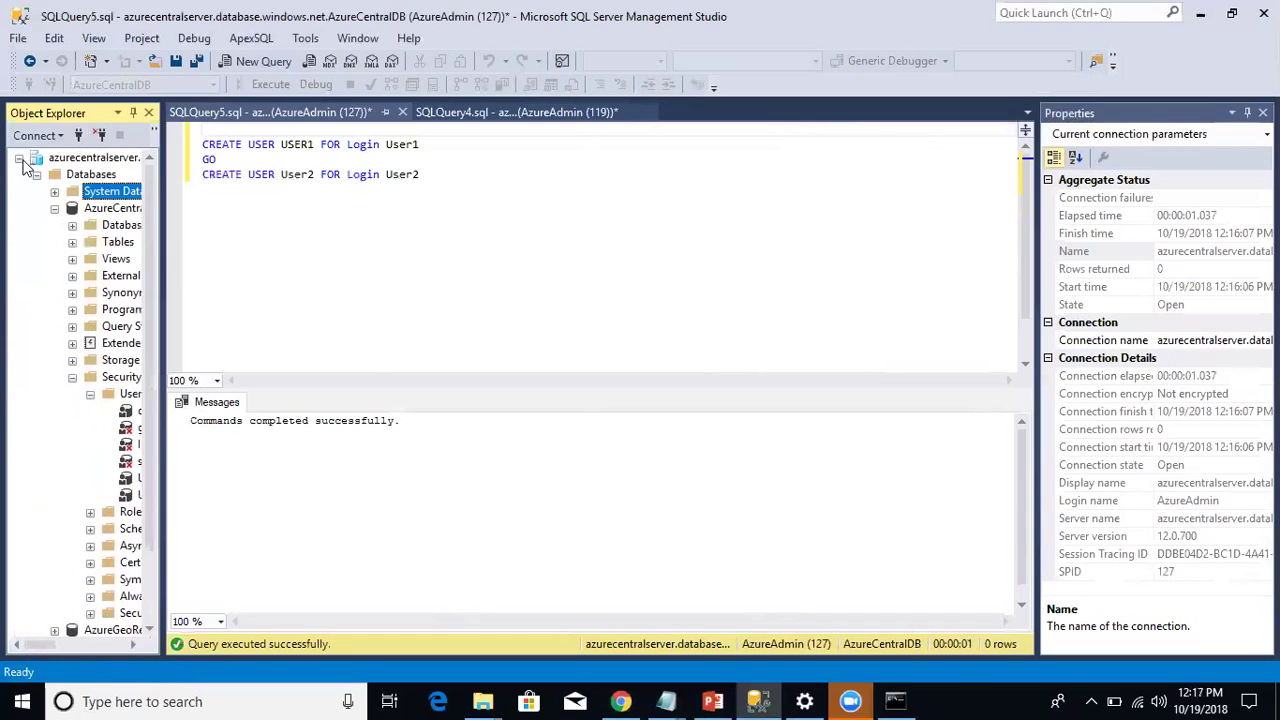
{"action": "left_click", "coordinate": [19, 159]}
{"action": "left_click", "coordinate": [63, 176]}
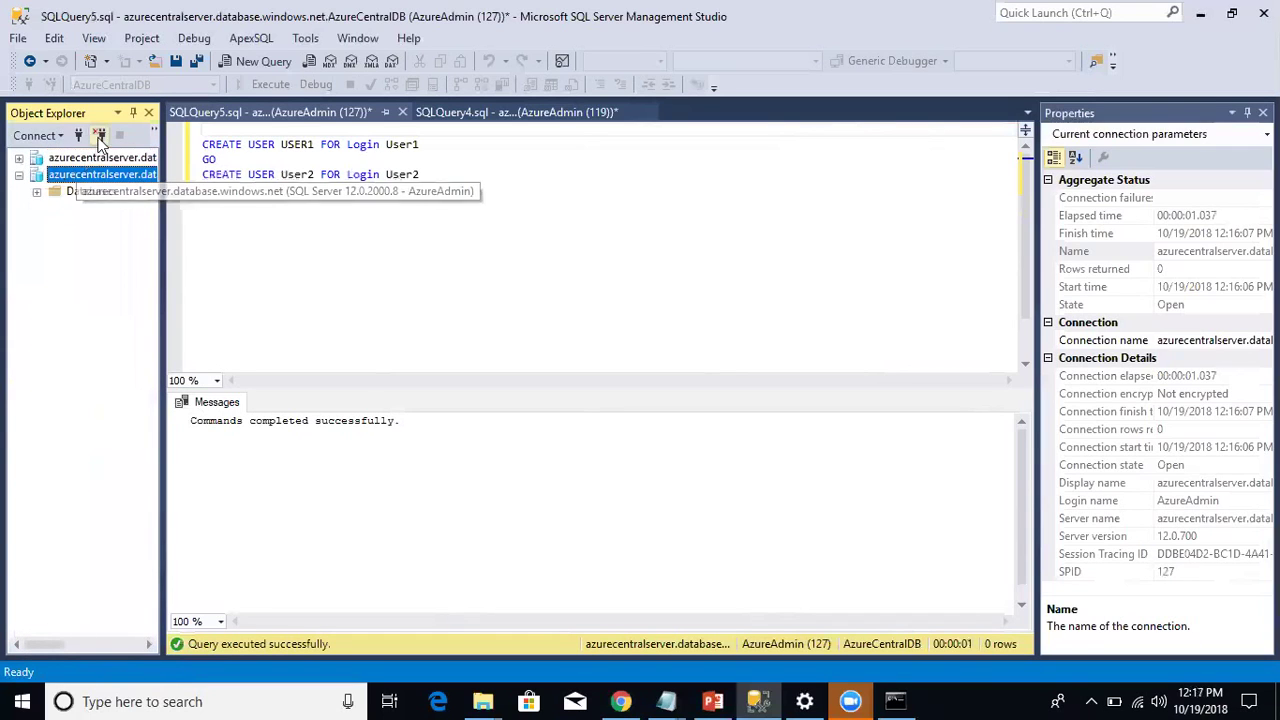
{"action": "left_click", "coordinate": [99, 137]}
Step: Try connecting to the Azure server as USER1 with its password, dismissing the resulting connection errors
{"action": "left_click", "coordinate": [78, 136]}
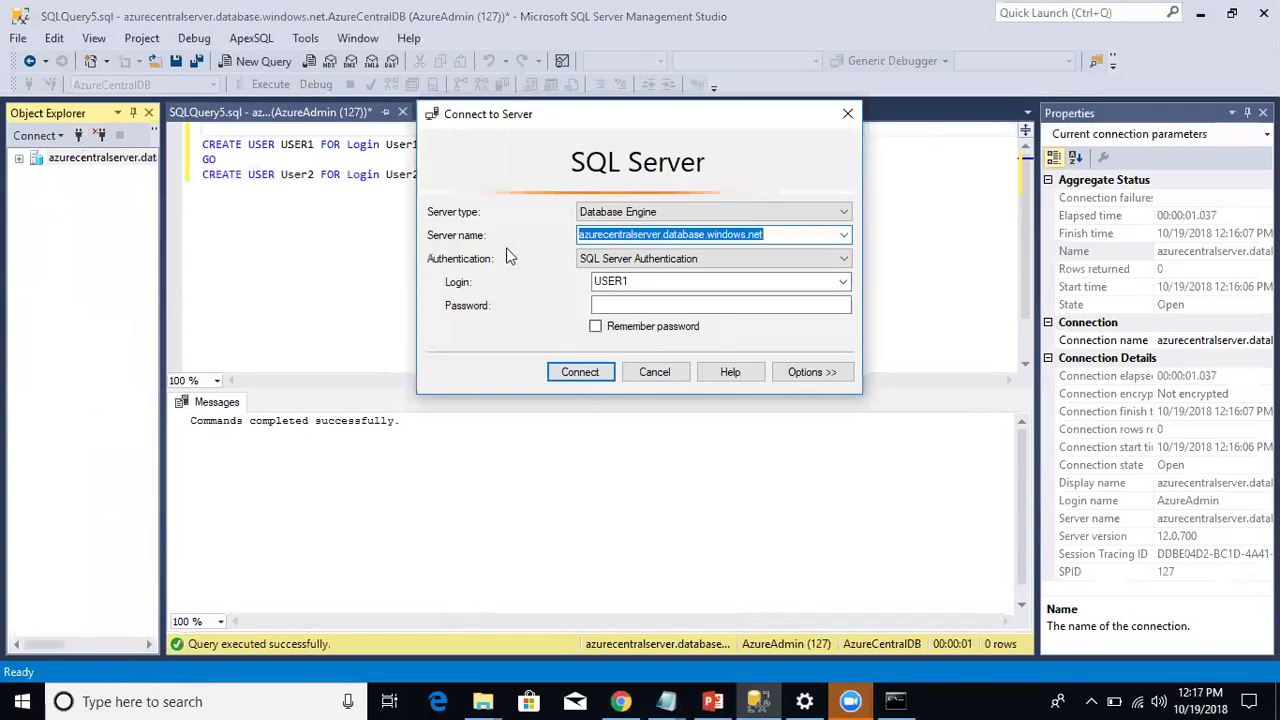
{"action": "left_click", "coordinate": [660, 308]}
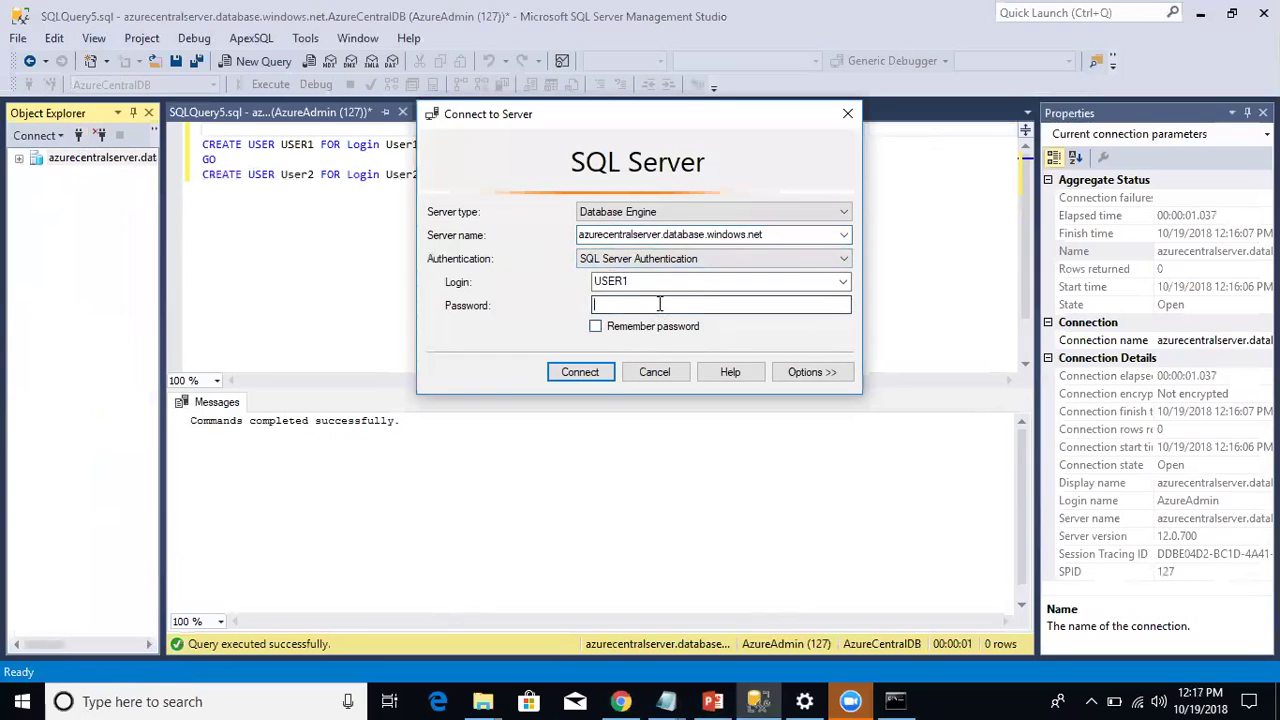
{"action": "type", "text": "********"}
{"action": "key", "text": "Return"}
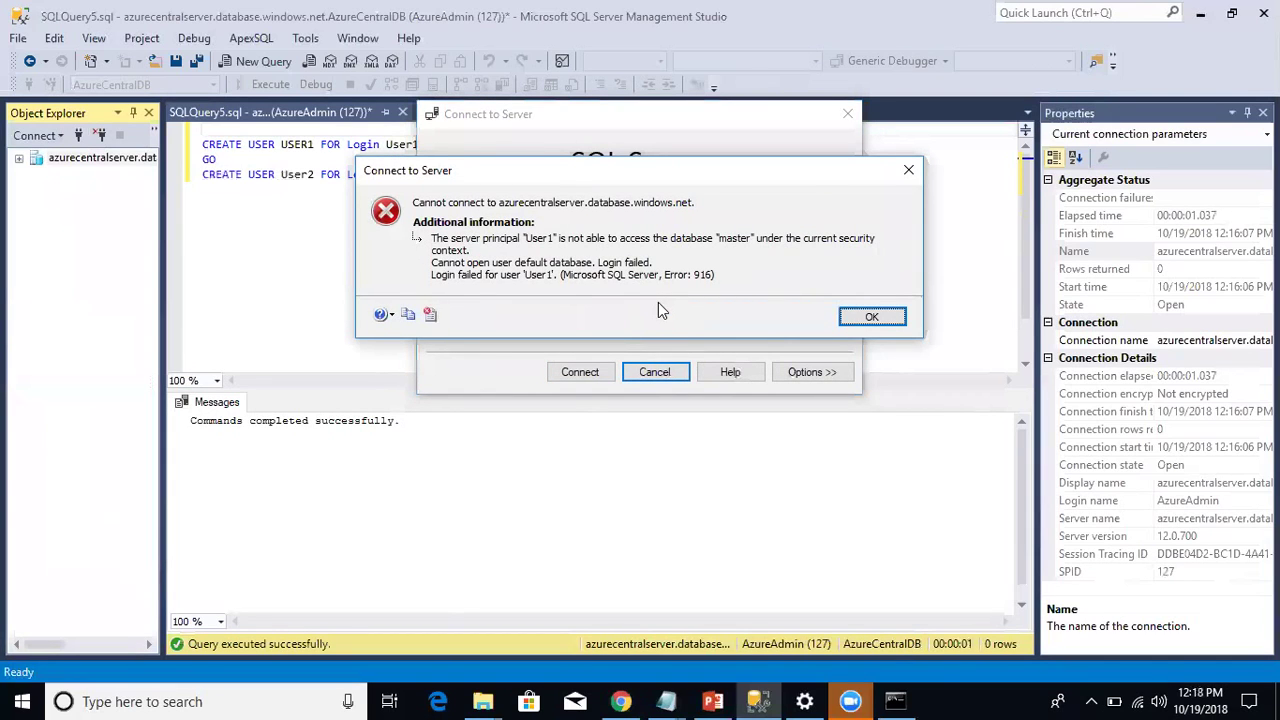
{"action": "left_click", "coordinate": [870, 318]}
{"action": "left_click", "coordinate": [812, 372]}
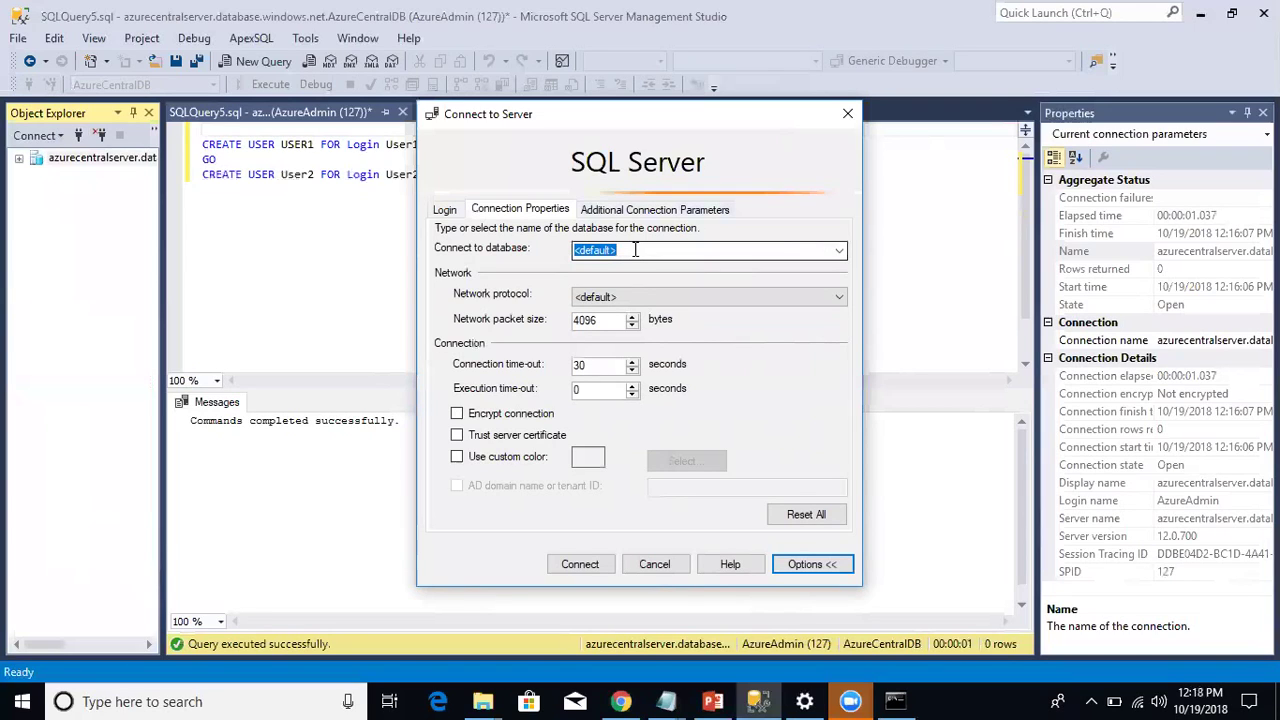
{"action": "key", "text": "u"}
{"action": "key", "text": "r"}
{"action": "key", "text": "Return"}
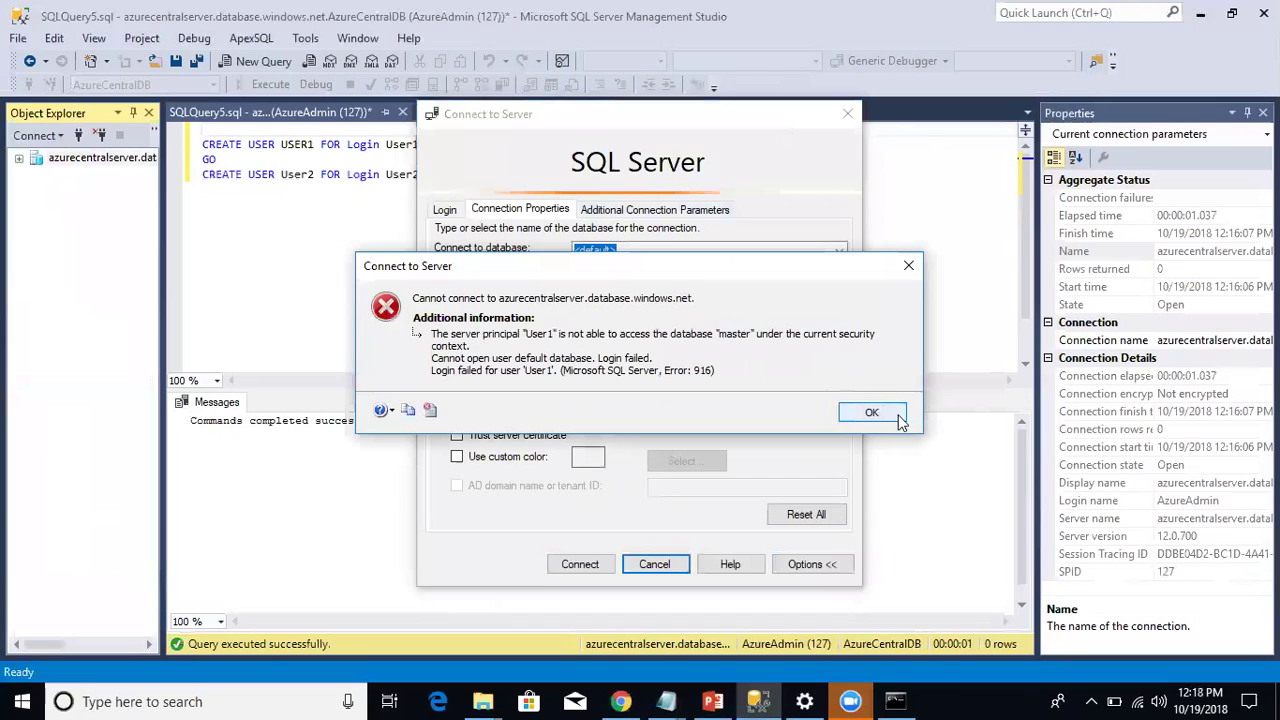
{"action": "left_click", "coordinate": [889, 416]}
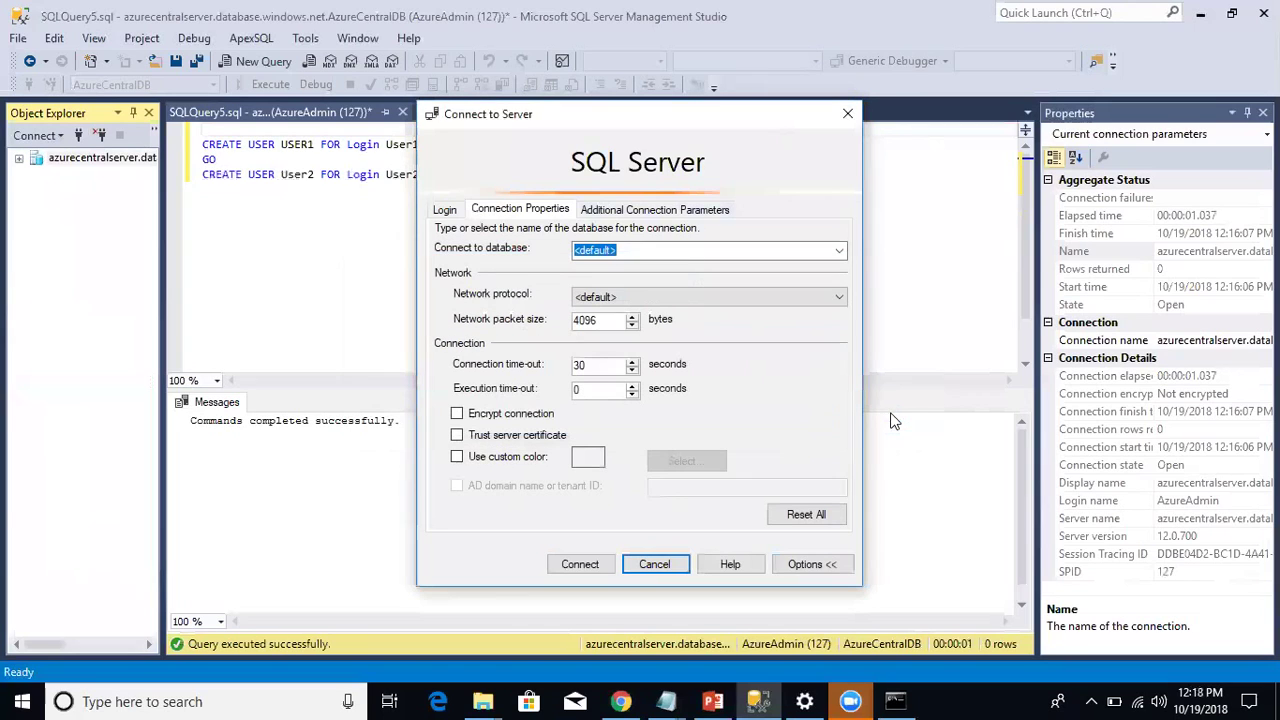
Step: Set Connect to database to AzureCentralDB in the connection properties and connect
{"action": "left_click", "coordinate": [673, 255]}
{"action": "double_click", "coordinate": [673, 255]}
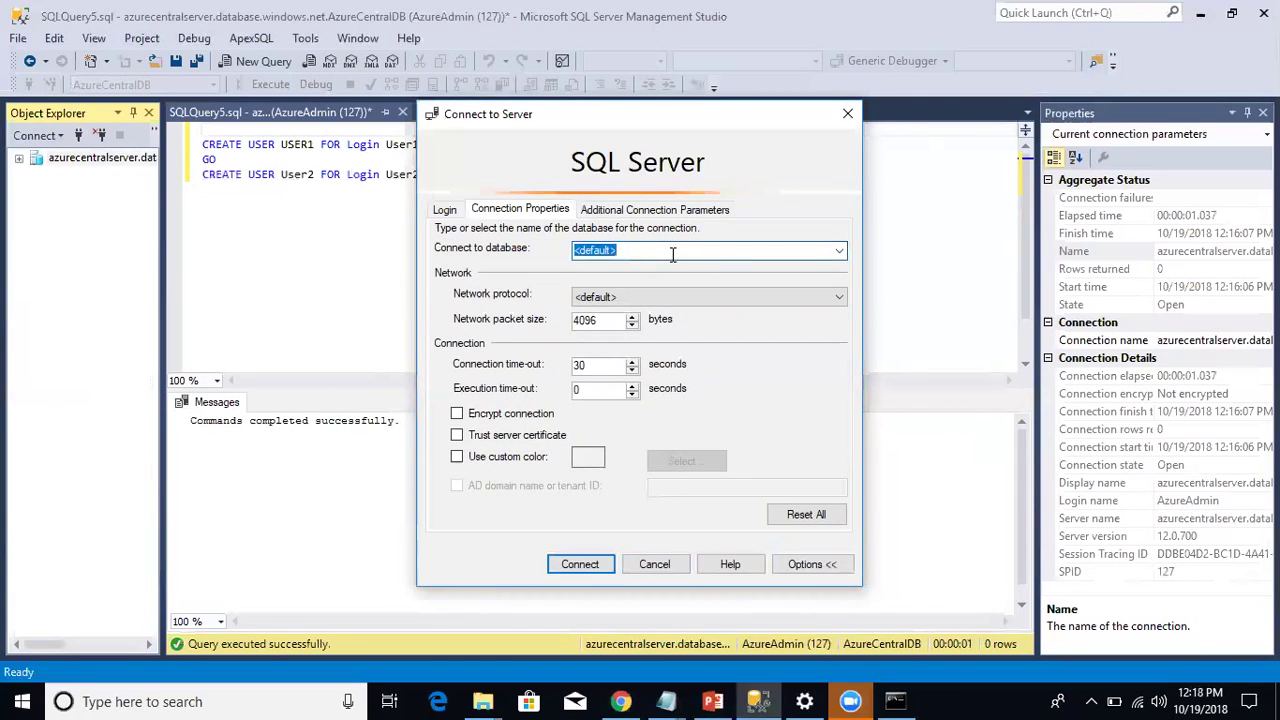
{"action": "type", "text": "AzureCentralDB"}
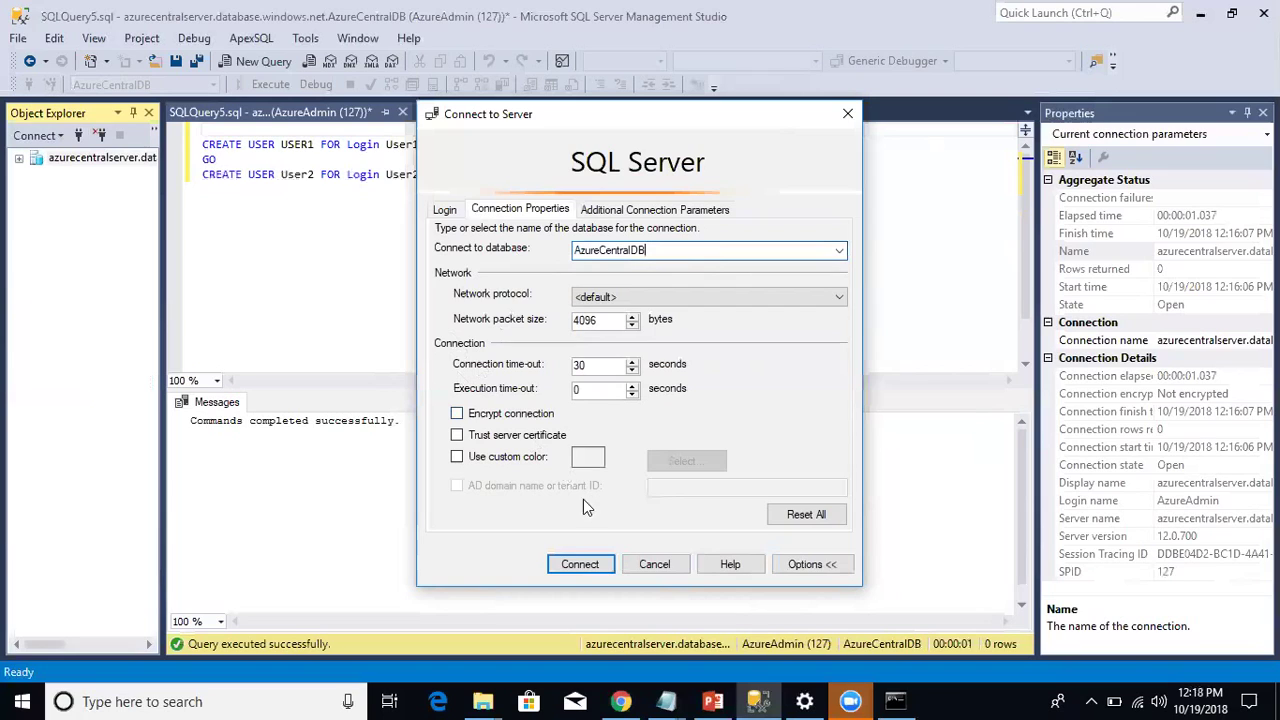
{"action": "left_click", "coordinate": [580, 563]}
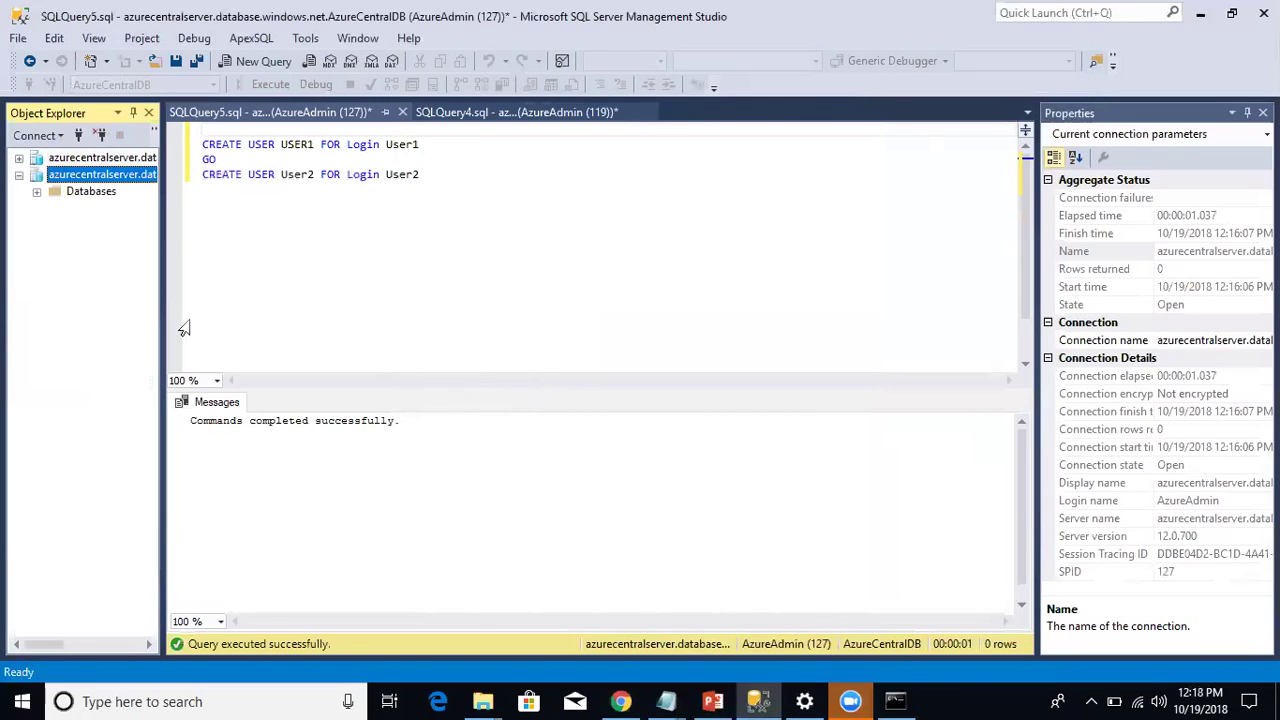
Step: Copy the two sp_addrolemember statements from SQLQuery4 into SQLQuery5 below the CREATE USER lines
{"action": "left_click_drag", "start_coordinate": [160, 298], "coordinate": [251, 306]}
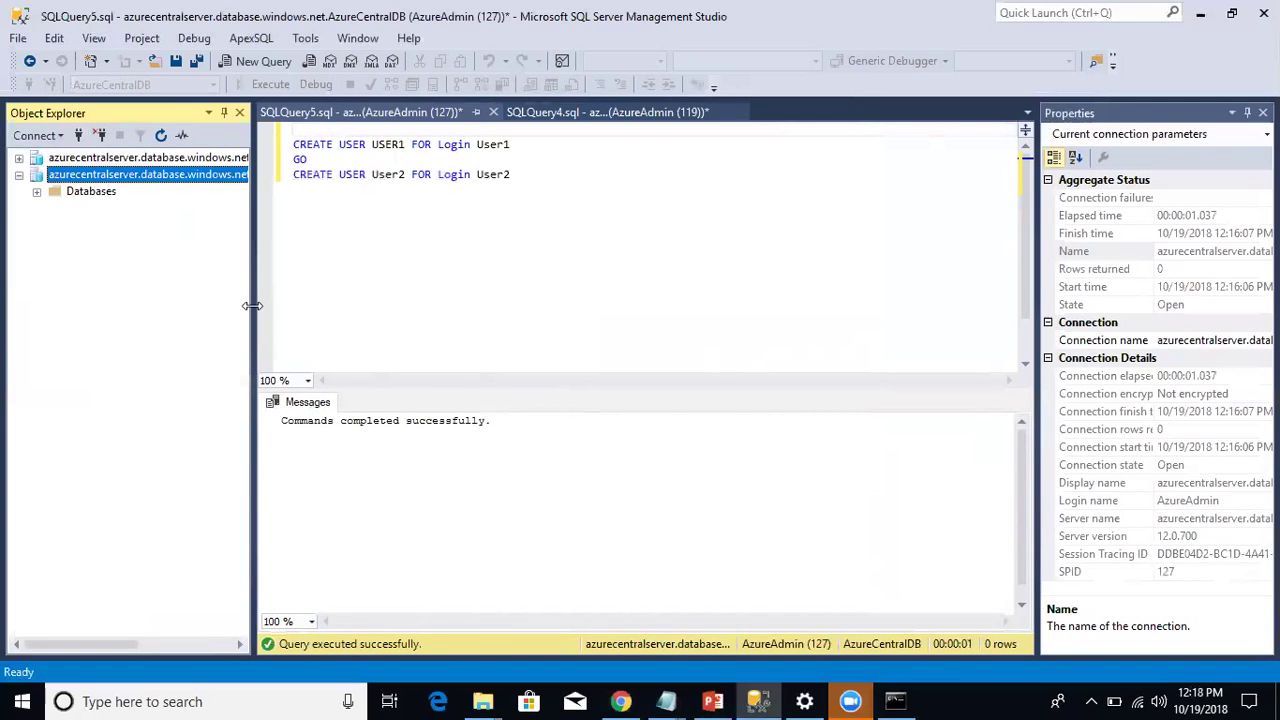
{"action": "left_click", "coordinate": [634, 112]}
{"action": "left_click_drag", "start_coordinate": [614, 342], "coordinate": [286, 312]}
{"action": "key", "text": "ctrl+c"}
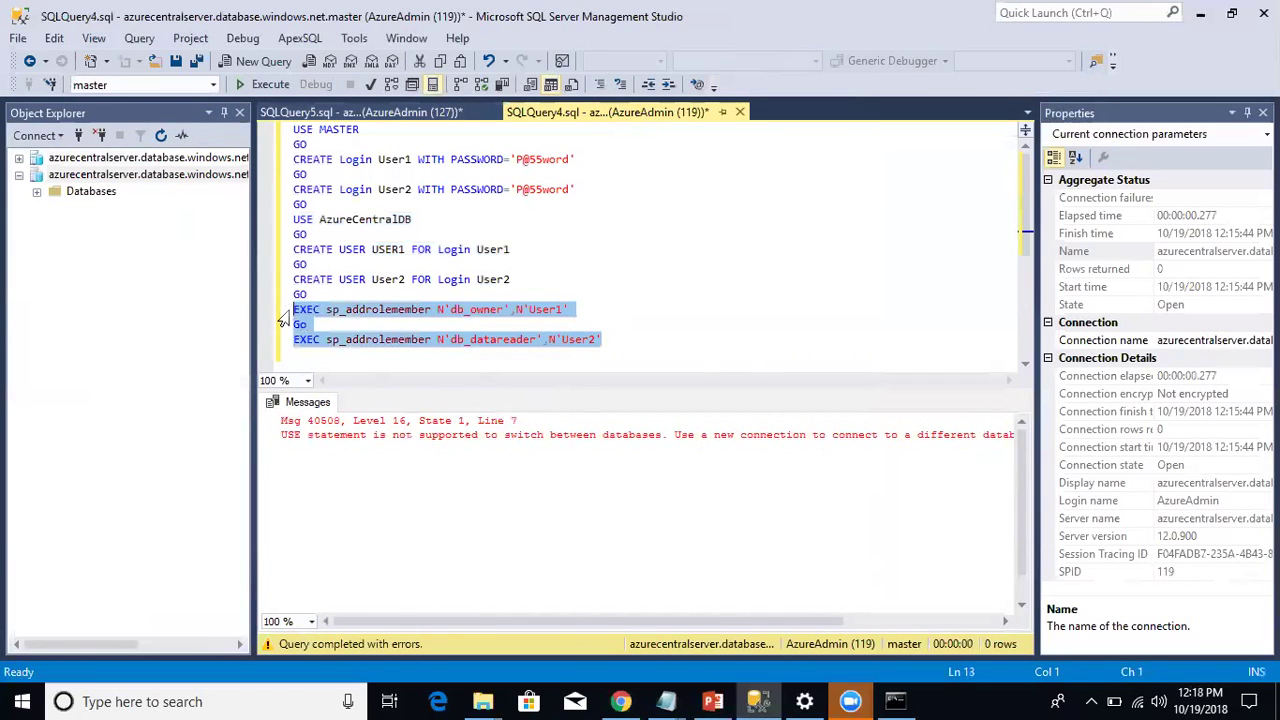
{"action": "left_click", "coordinate": [384, 110]}
{"action": "left_click", "coordinate": [562, 230]}
{"action": "key", "text": "Return"}
{"action": "key", "text": "Return"}
{"action": "key", "text": "ctrl+v"}
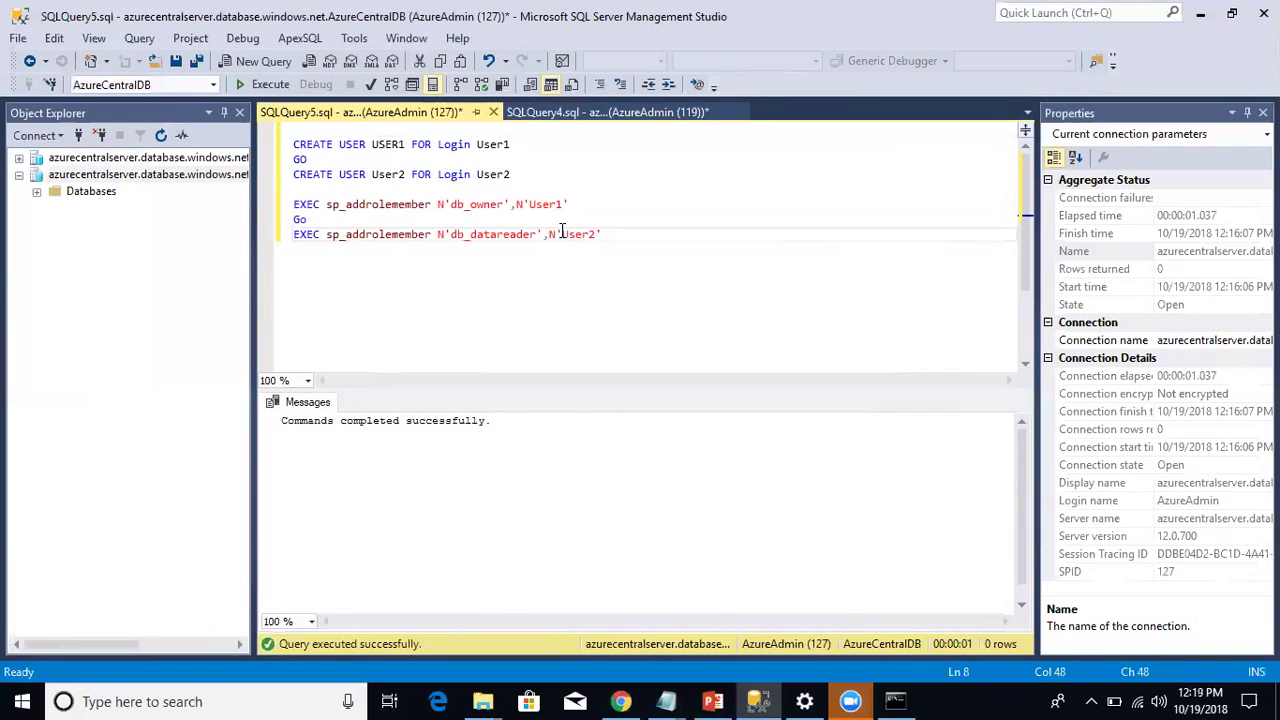
Step: Expand the new connection's Databases > AzureCentralDB > Tables in the object tree
{"action": "left_click", "coordinate": [36, 191]}
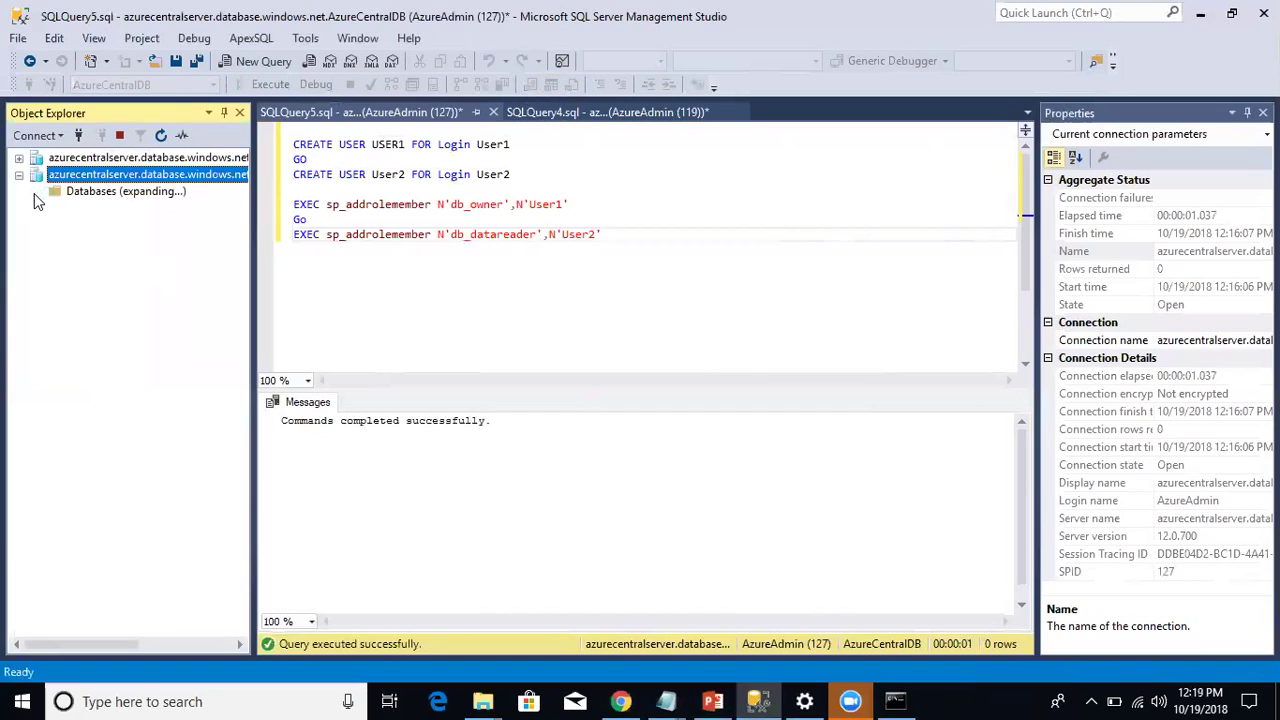
{"action": "left_click", "coordinate": [54, 226]}
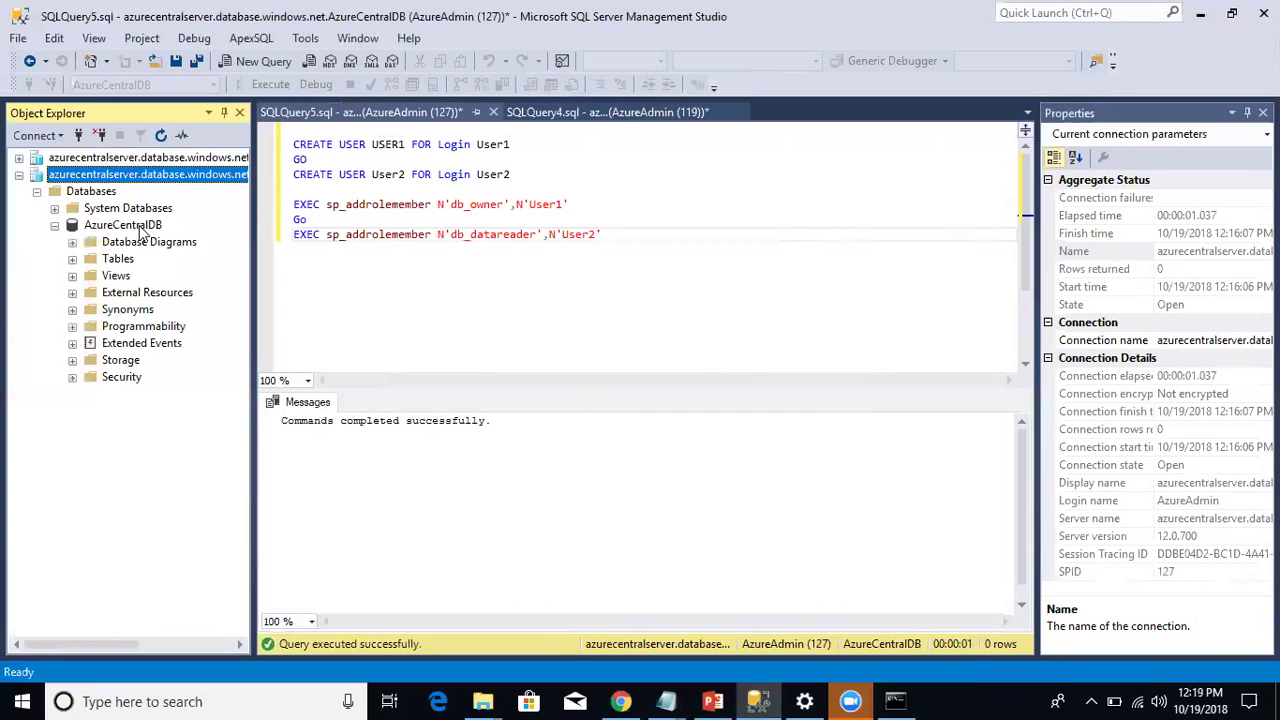
{"action": "left_click", "coordinate": [72, 259]}
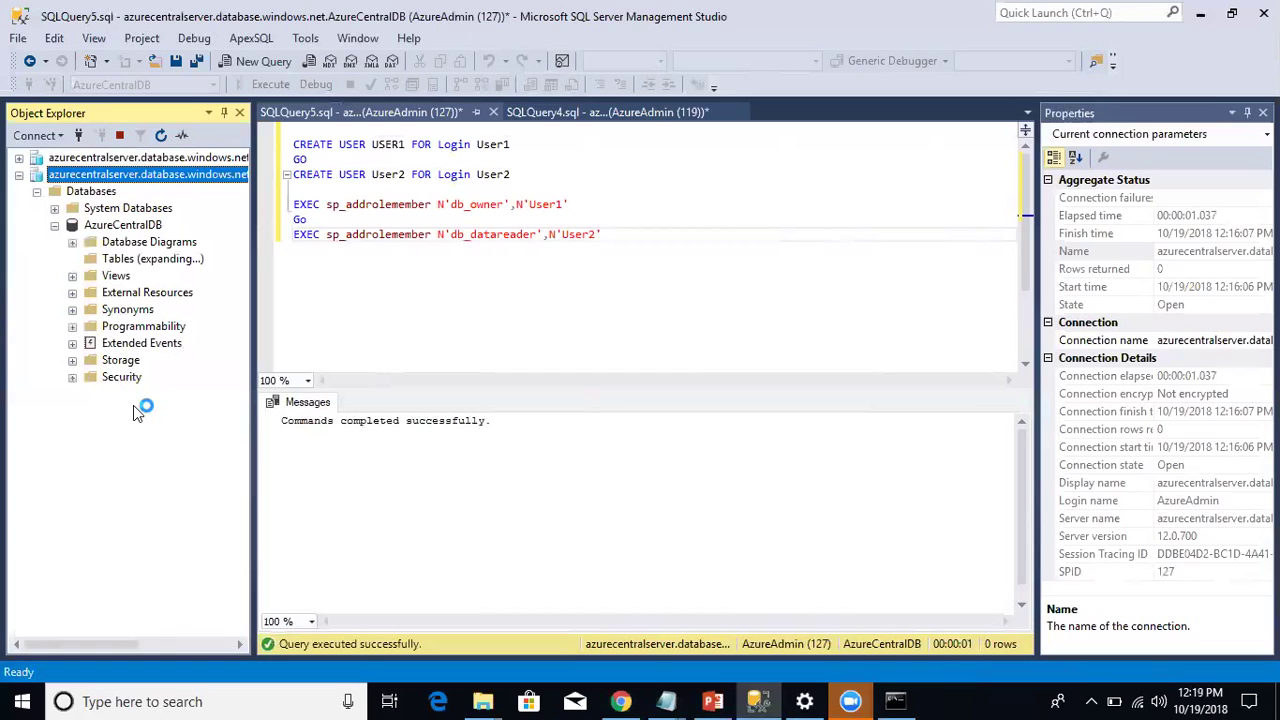
Step: Add CREATE TABLE TEST(ID INT) to SQLQuery4 and run just that statement against AzureCentralDB
{"action": "left_click", "coordinate": [594, 112]}
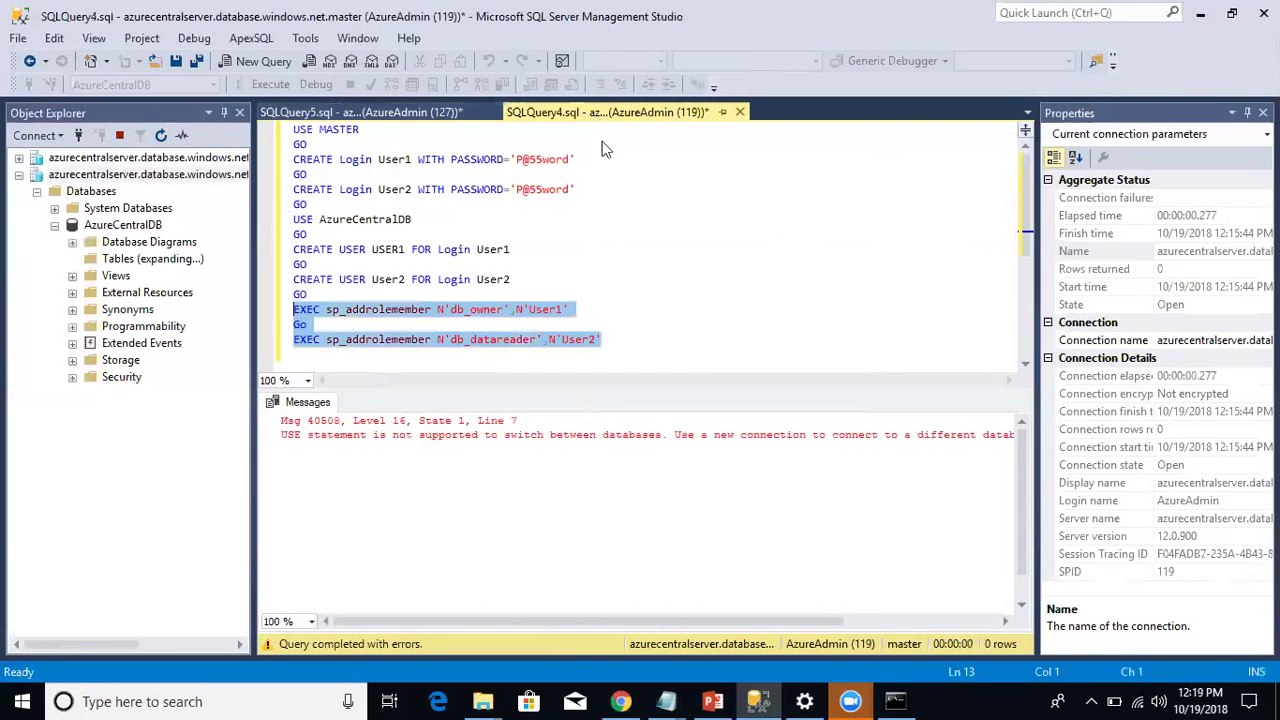
{"action": "left_click", "coordinate": [714, 345]}
{"action": "key", "text": "Return"}
{"action": "key", "text": "Return"}
{"action": "key", "text": "Return"}
{"action": "type", "text": "C"}
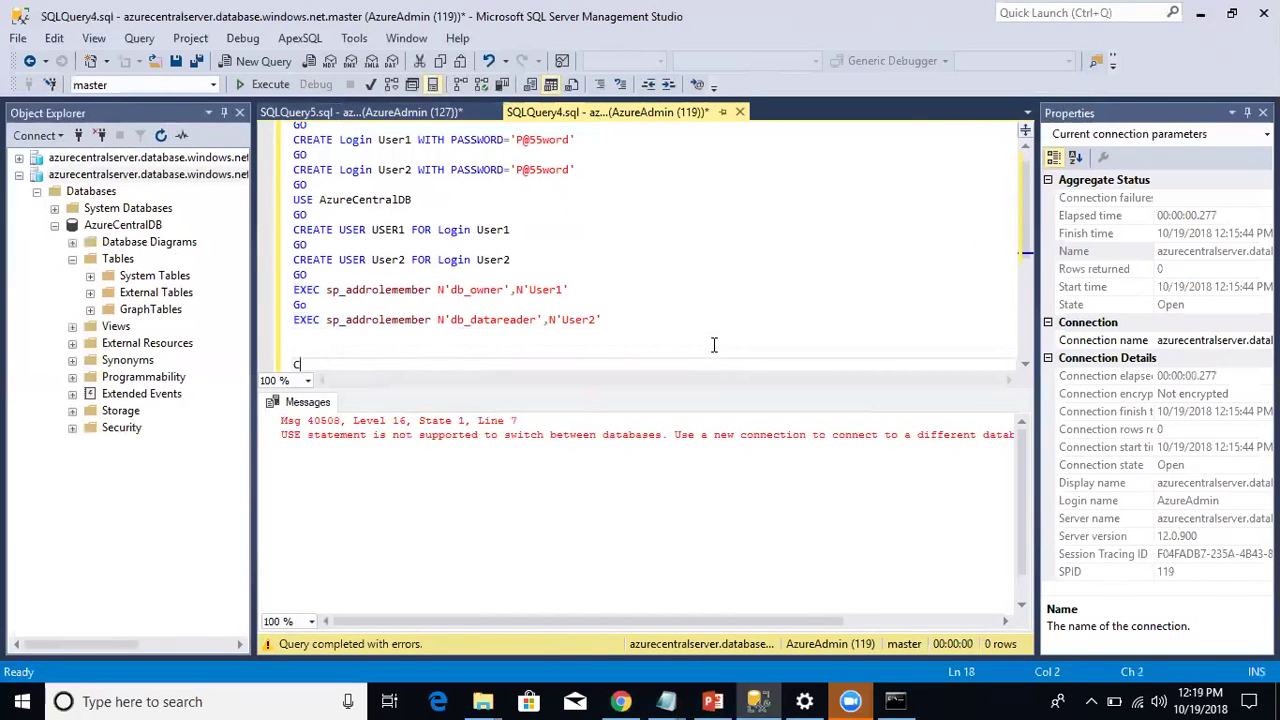
{"action": "type", "text": "REATE TABLE TEST"}
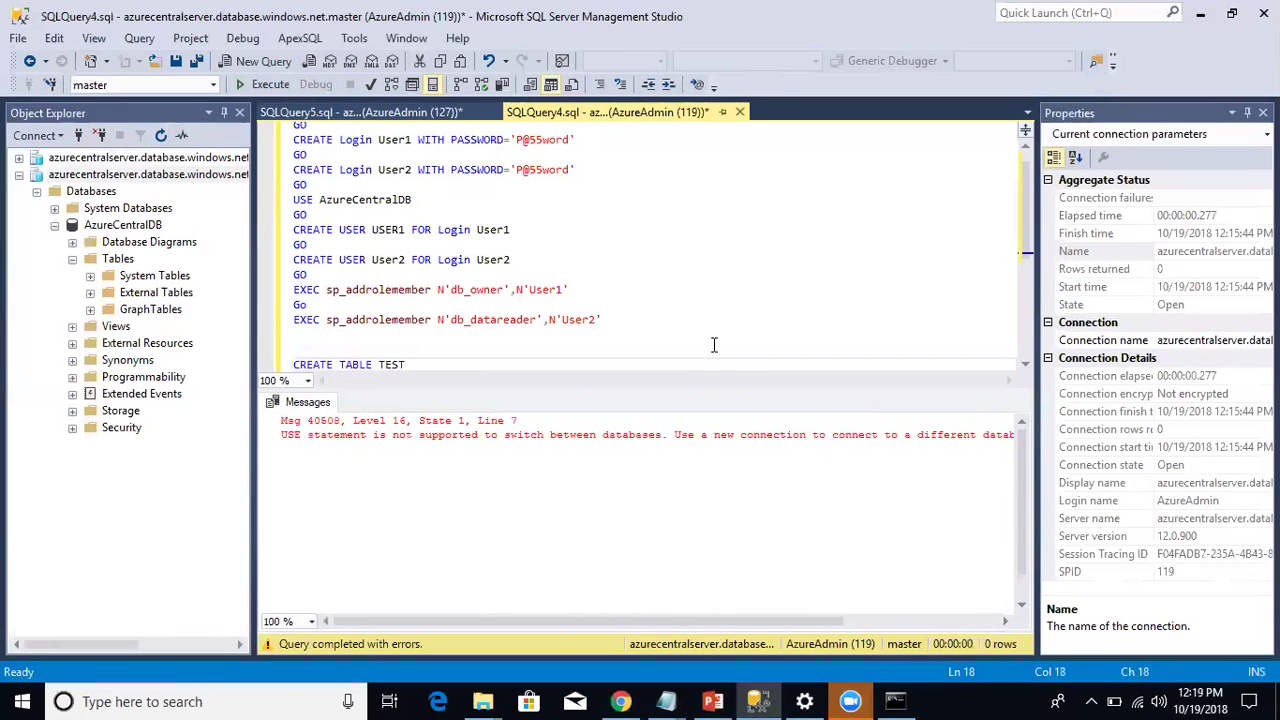
{"action": "type", "text": "(ID INT"}
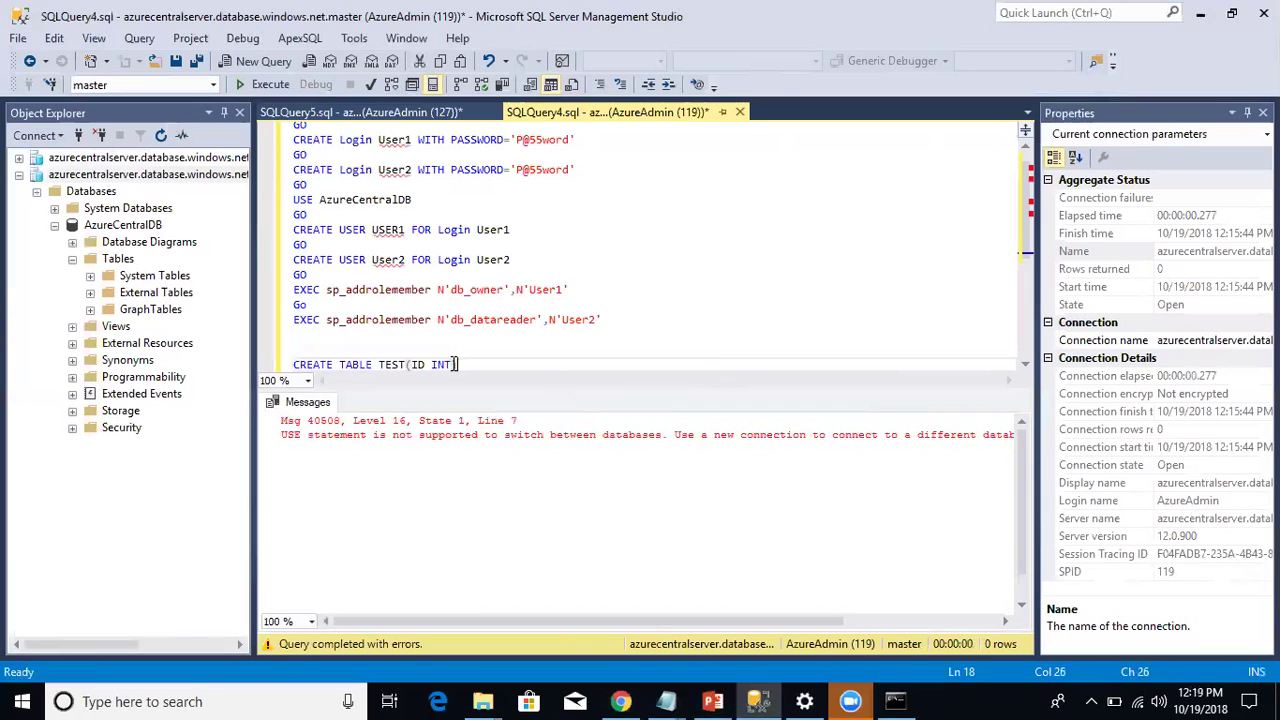
{"action": "left_click_drag", "start_coordinate": [458, 364], "coordinate": [257, 356]}
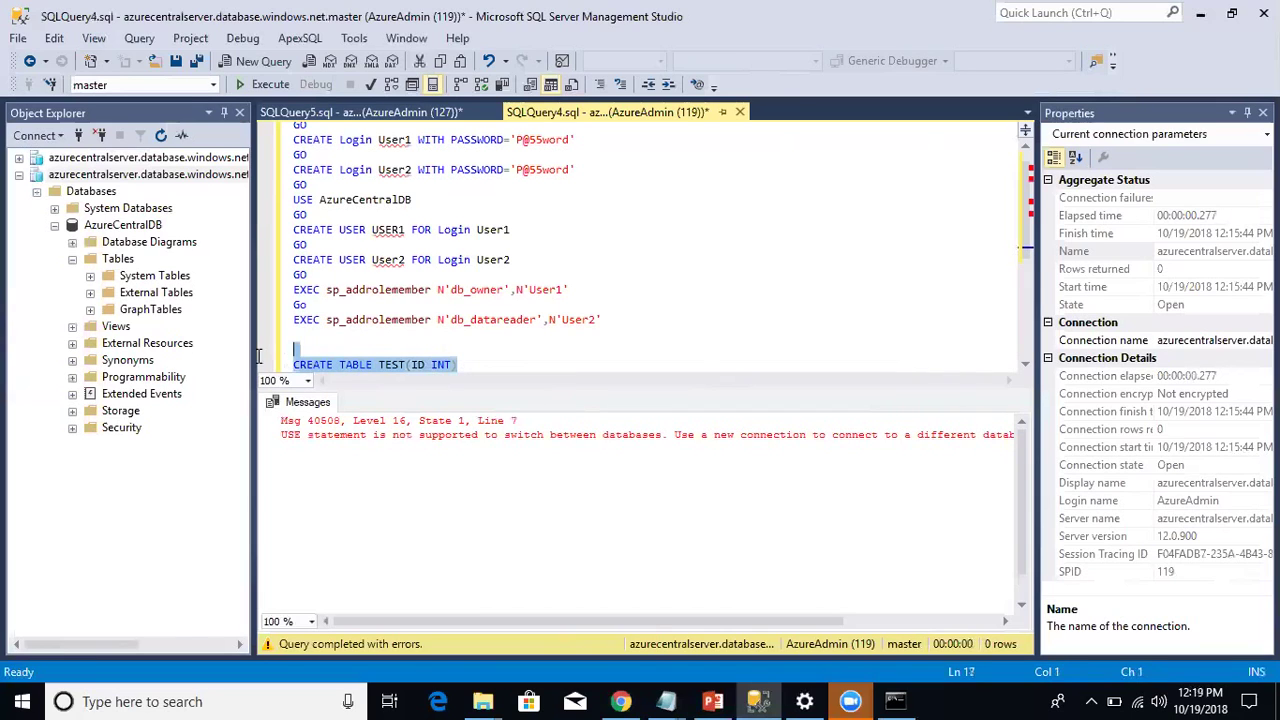
{"action": "left_click", "coordinate": [212, 84]}
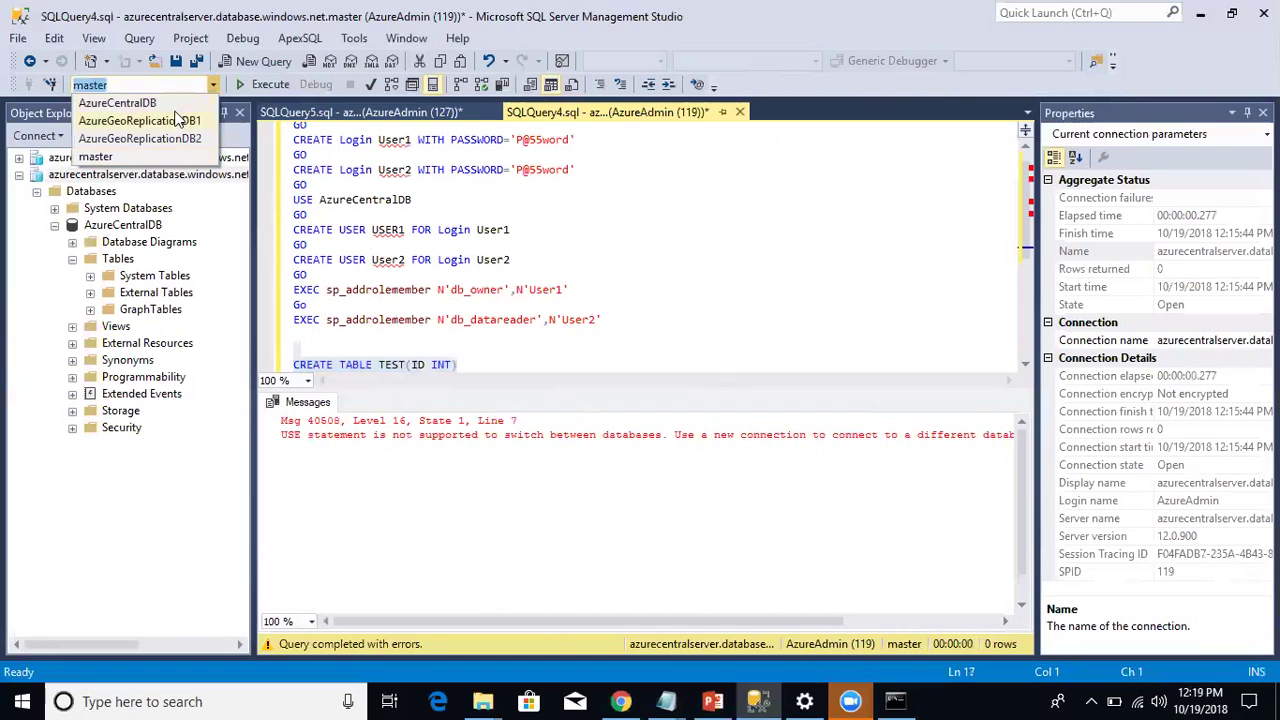
{"action": "left_click", "coordinate": [174, 105]}
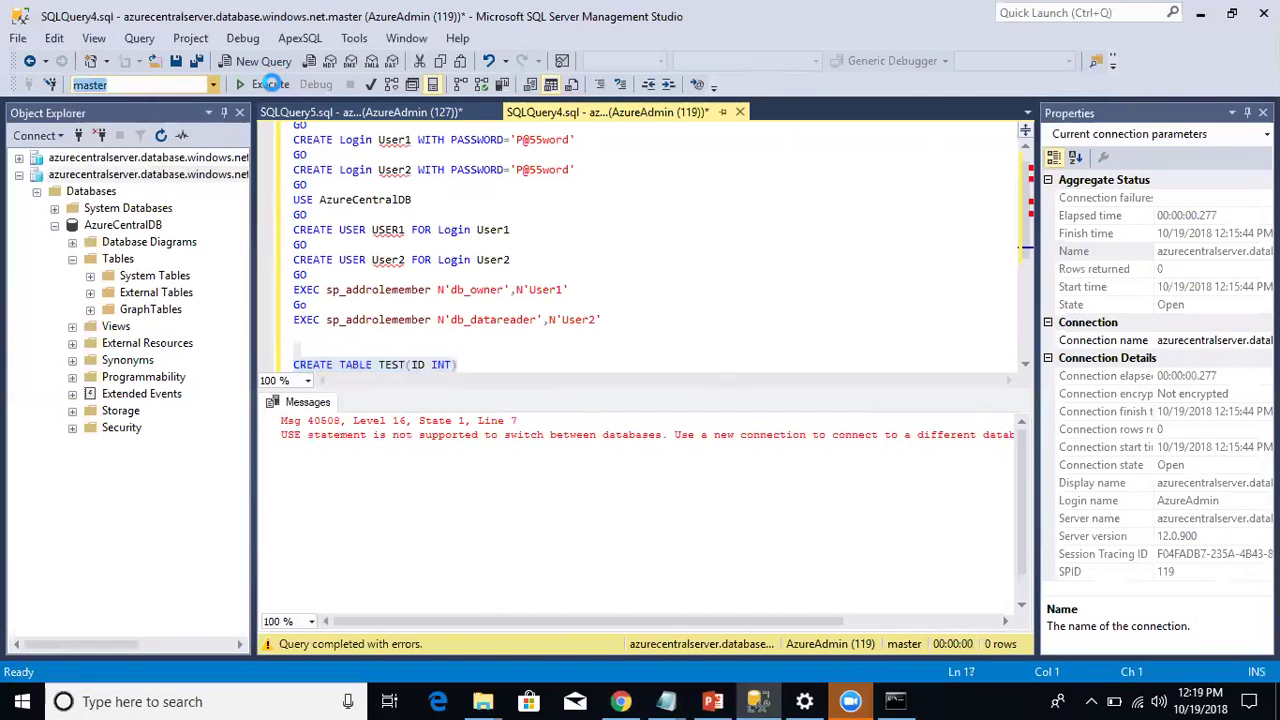
{"action": "left_click", "coordinate": [270, 84]}
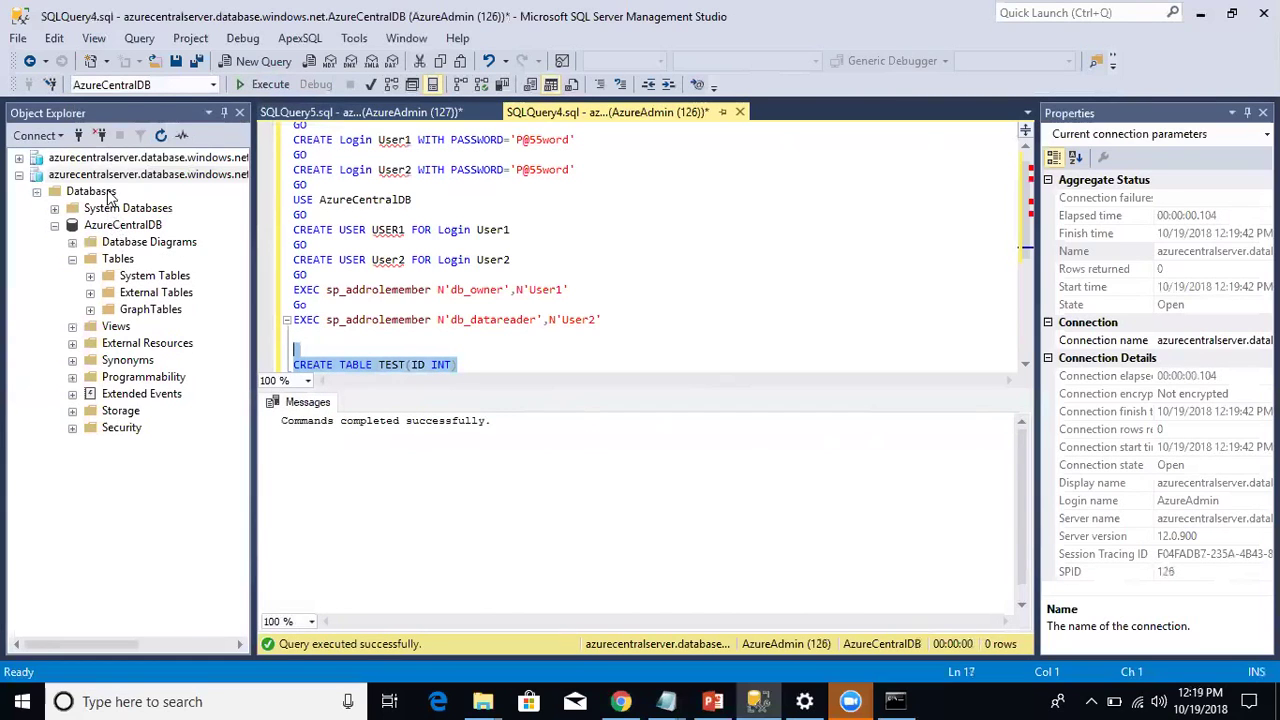
Step: Refresh Databases, re-expand AzureCentralDB's Tables, and run the two sp_addrolemember statements
{"action": "left_click", "coordinate": [109, 195]}
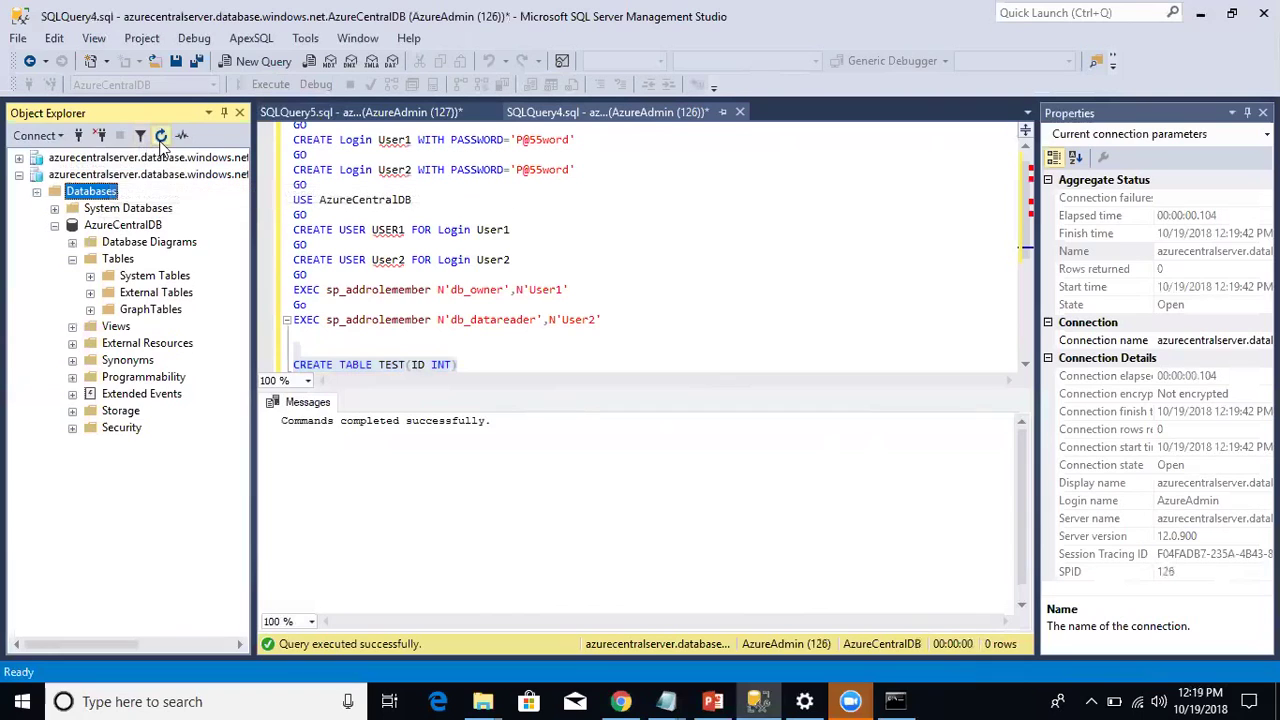
{"action": "left_click", "coordinate": [160, 139]}
{"action": "left_click", "coordinate": [56, 227]}
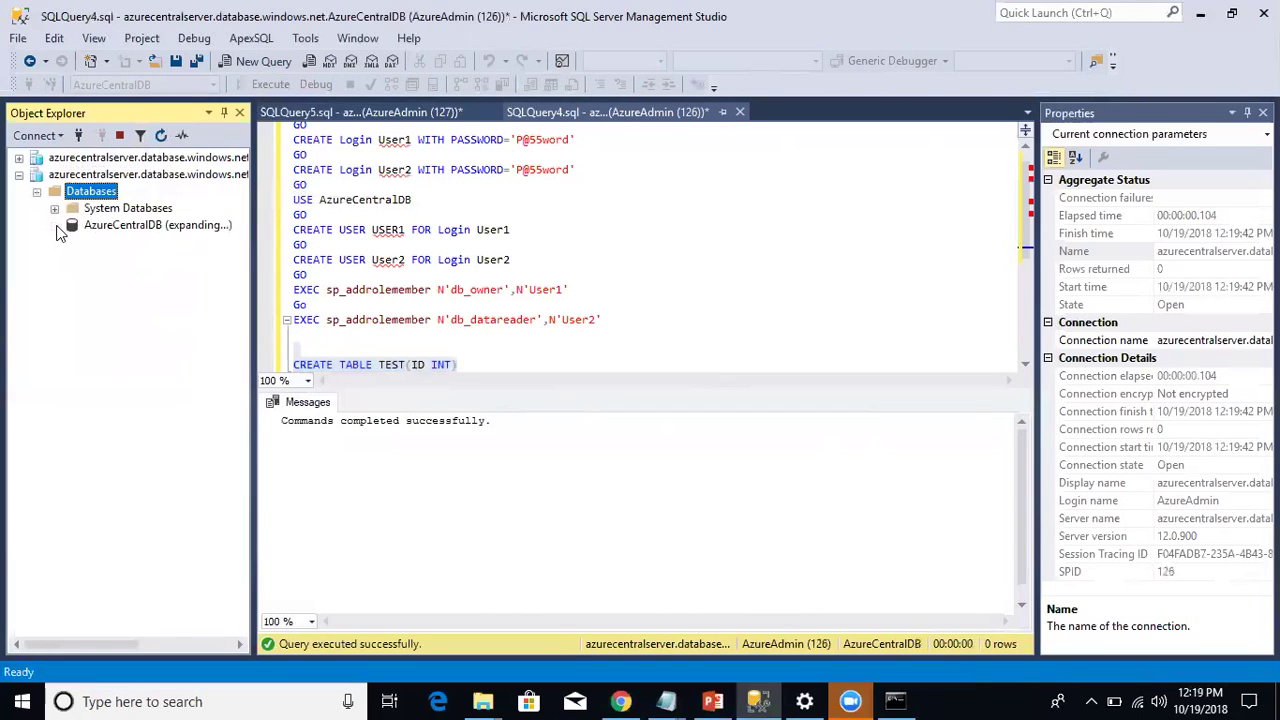
{"action": "left_click", "coordinate": [72, 259]}
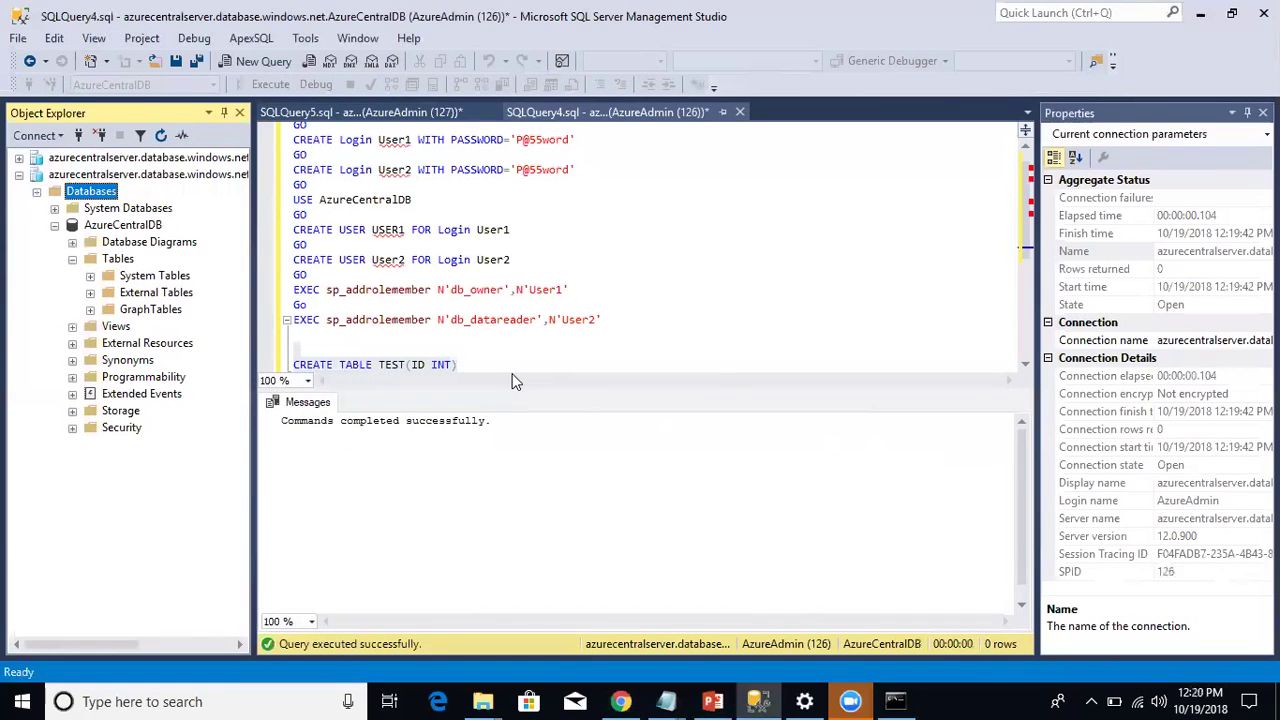
{"action": "left_click_drag", "start_coordinate": [616, 326], "coordinate": [285, 289]}
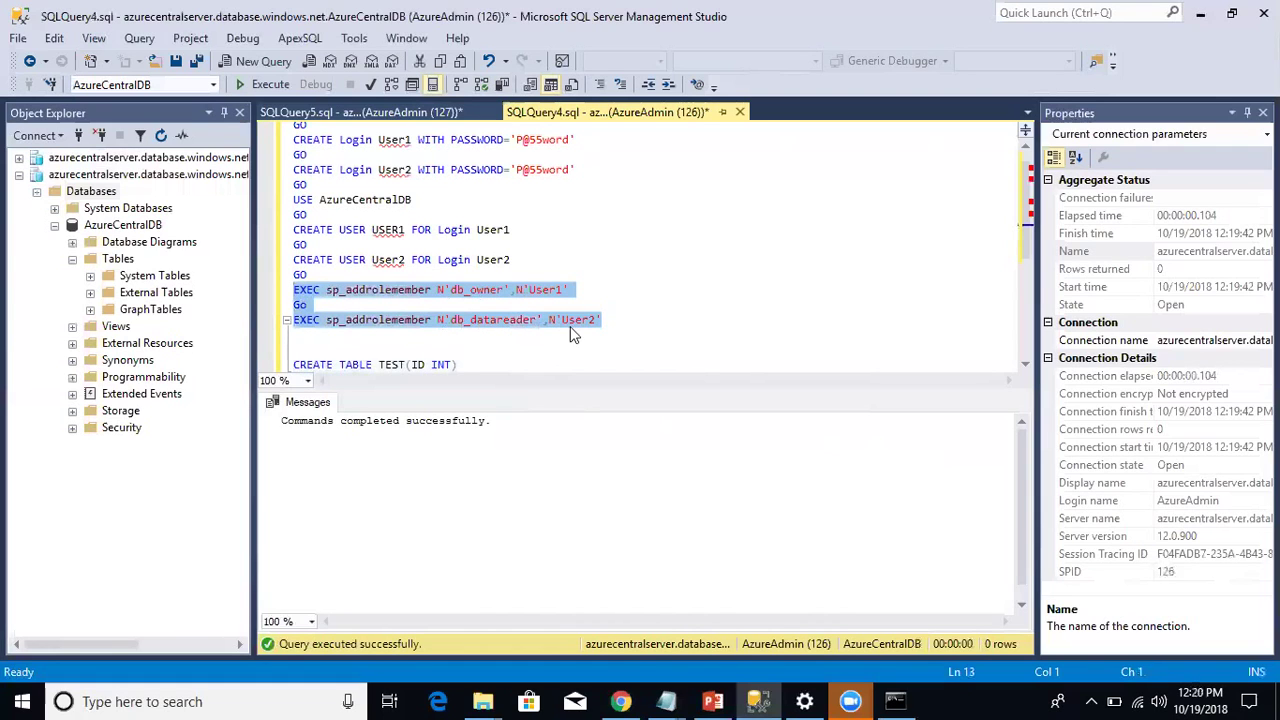
{"action": "left_click", "coordinate": [272, 85]}
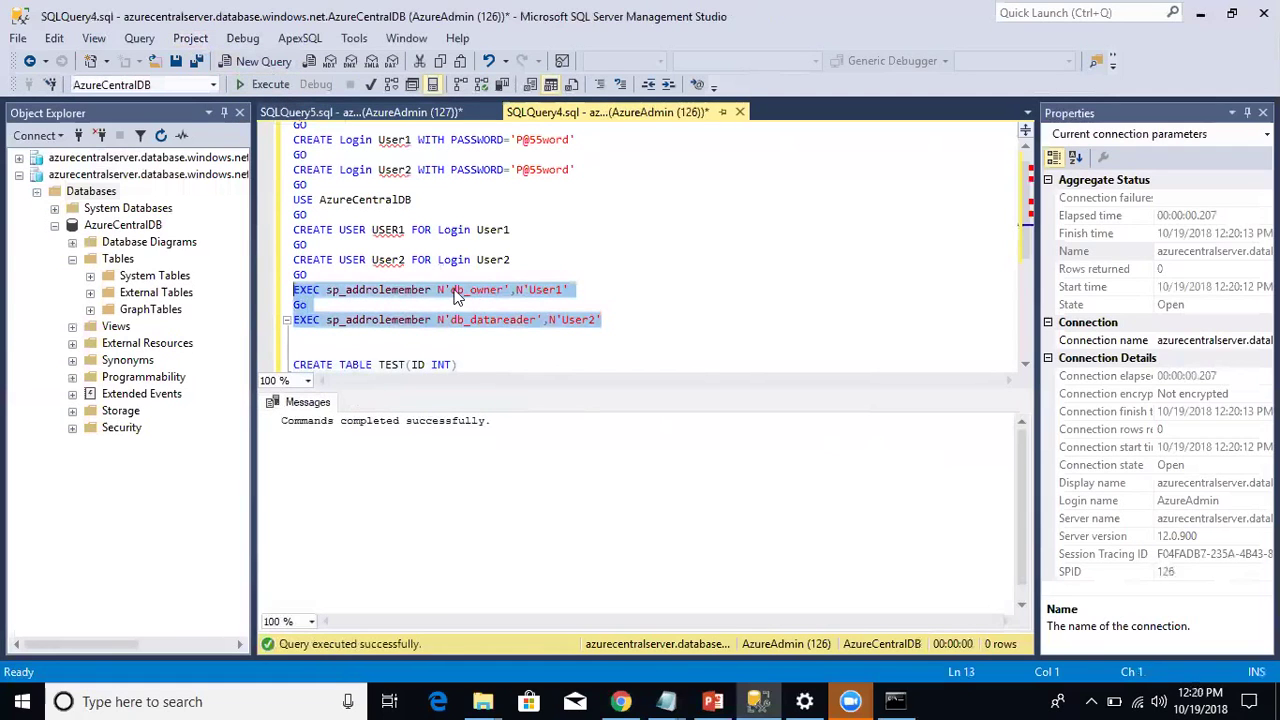
Step: Refresh Tables to reveal dbo.TEST, then show PowerPoint's slide 19, 'New Roles'
{"action": "right_click", "coordinate": [118, 259]}
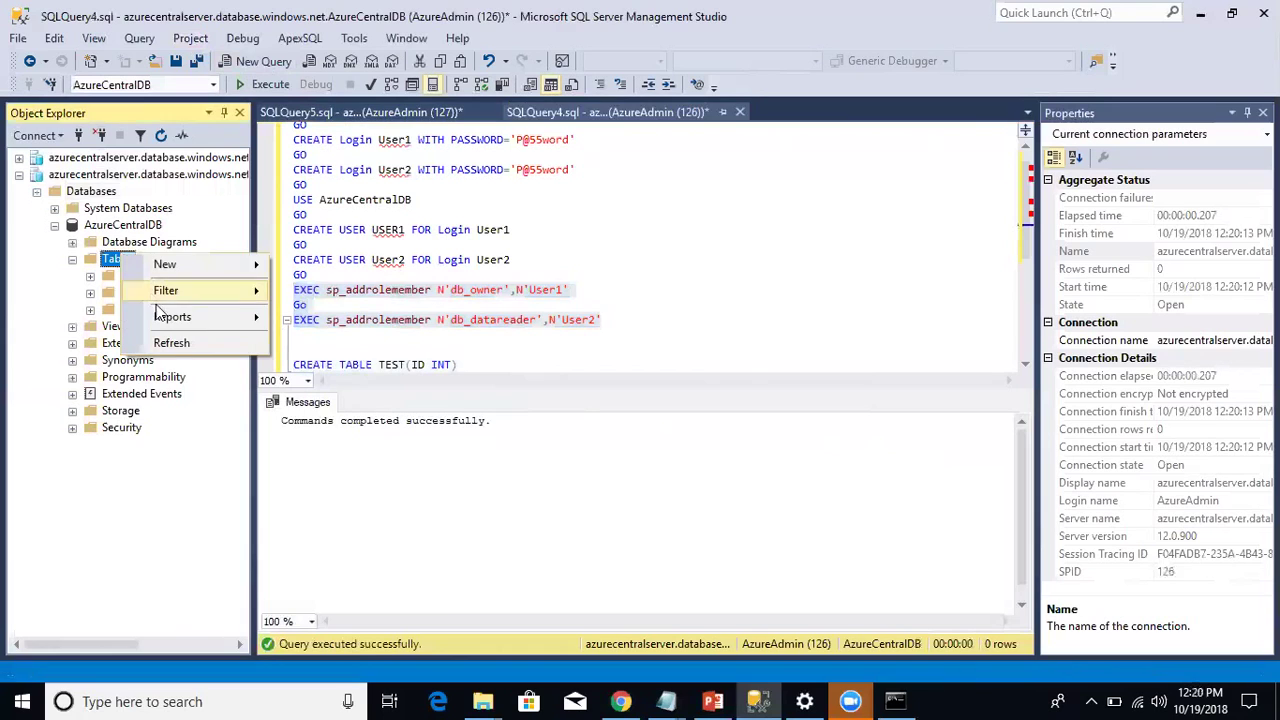
{"action": "left_click", "coordinate": [176, 341]}
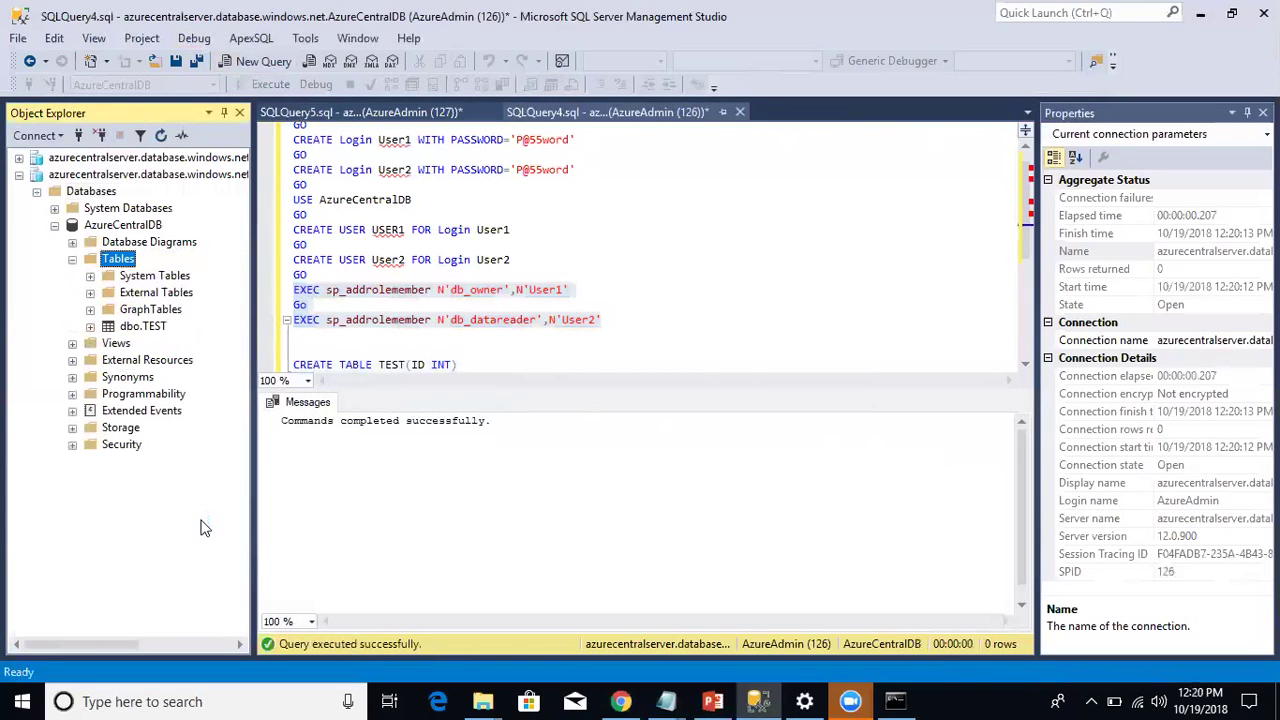
{"action": "left_click", "coordinate": [146, 328]}
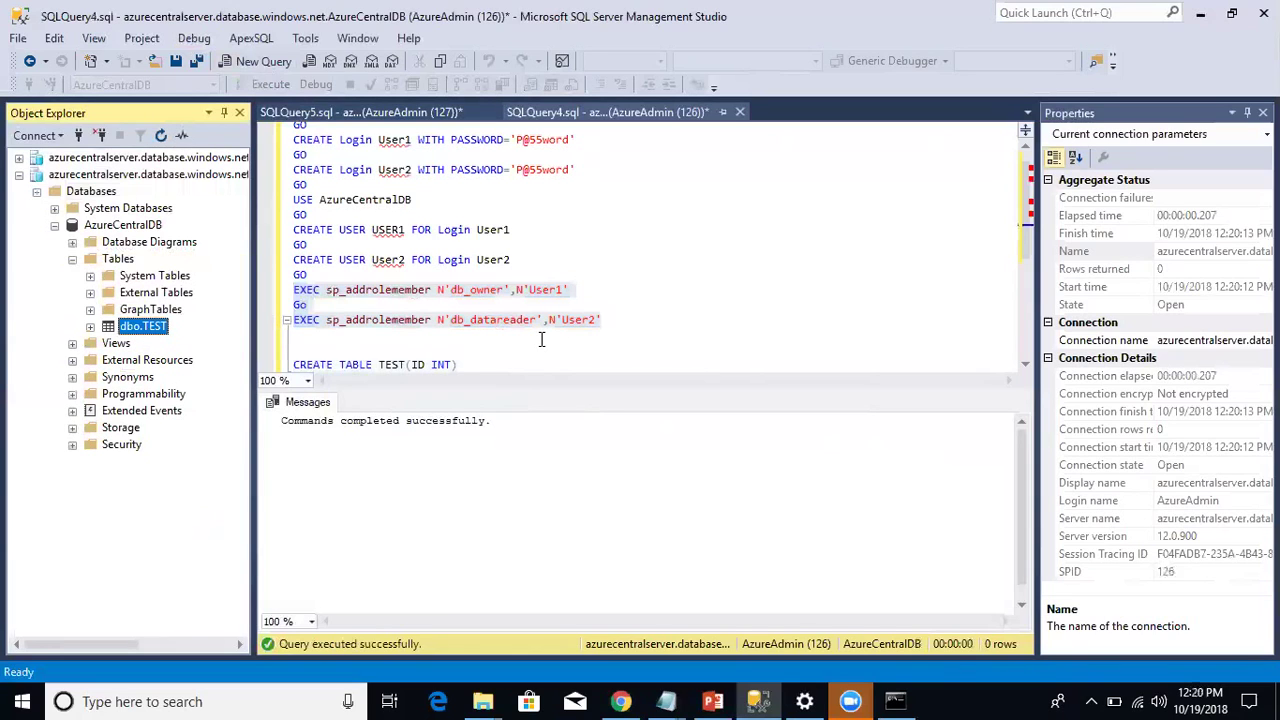
{"action": "left_click", "coordinate": [713, 701]}
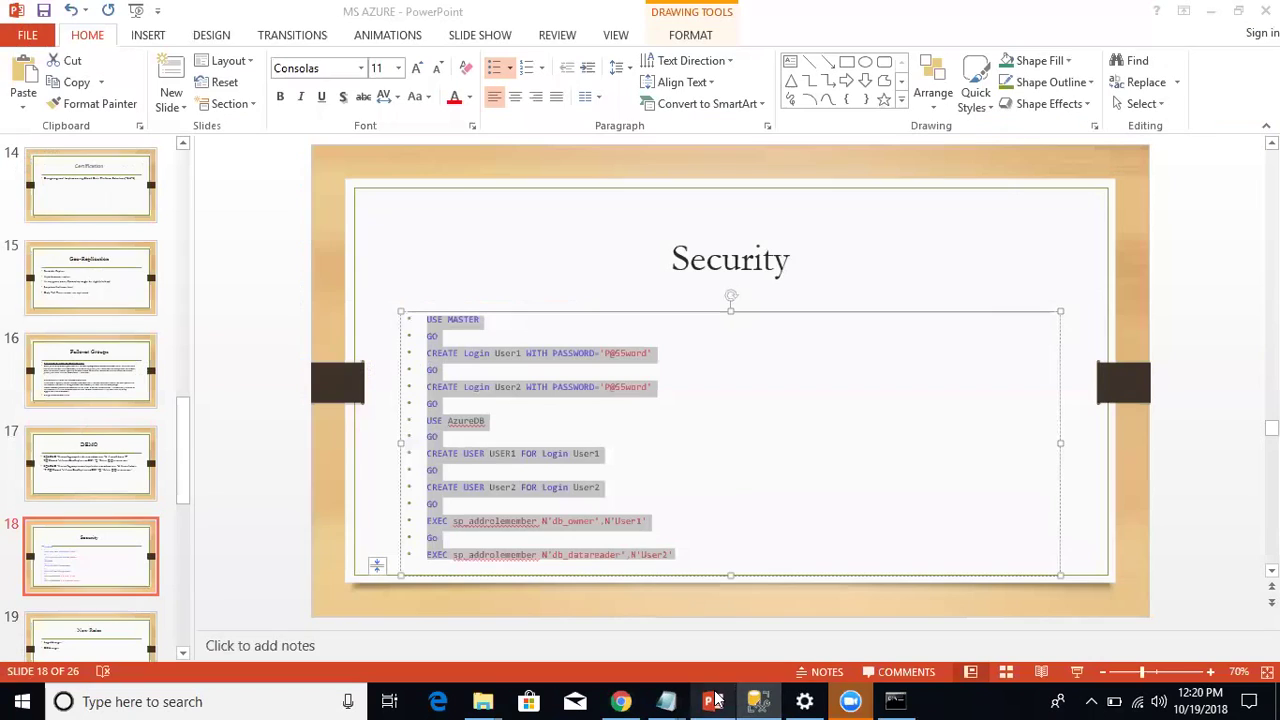
{"action": "left_click", "coordinate": [106, 630]}
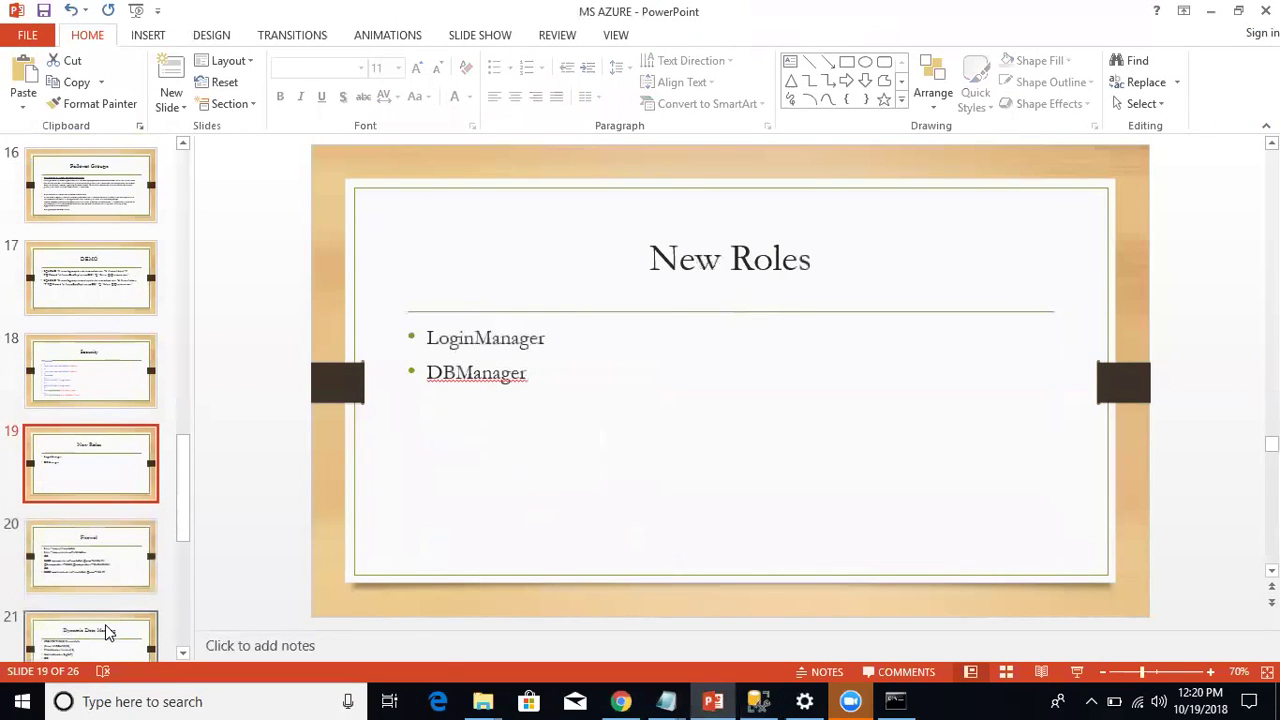